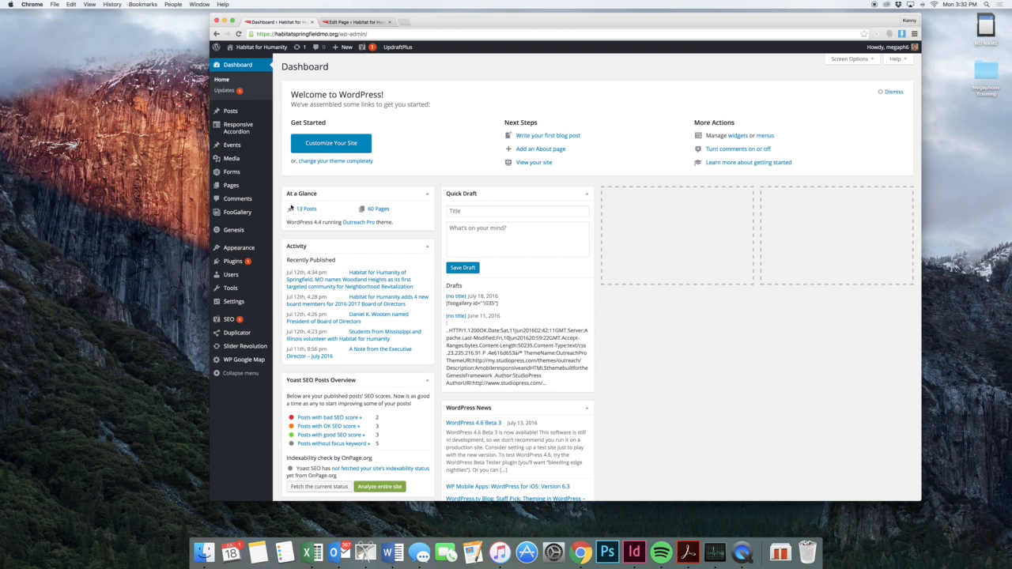
# Open the list of existing FooGallery galleries.
pyautogui.moveTo(246, 212)
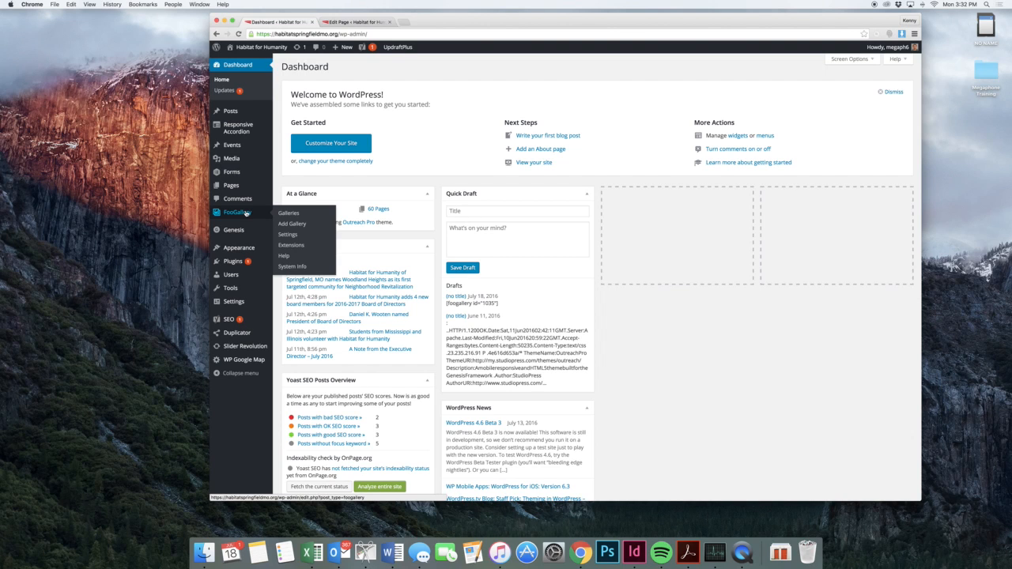
pyautogui.click(292, 214)
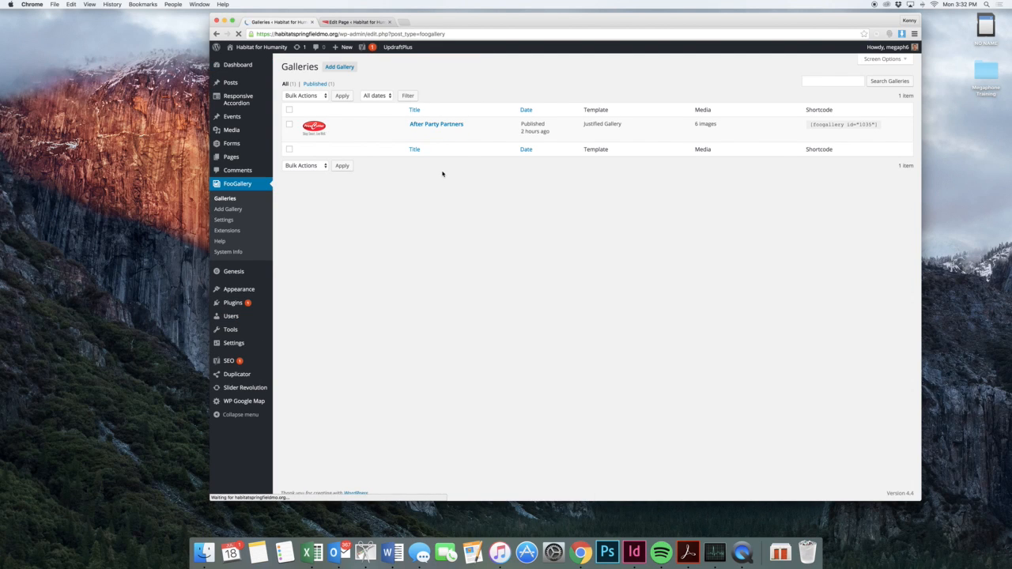
pyautogui.moveTo(359, 132)
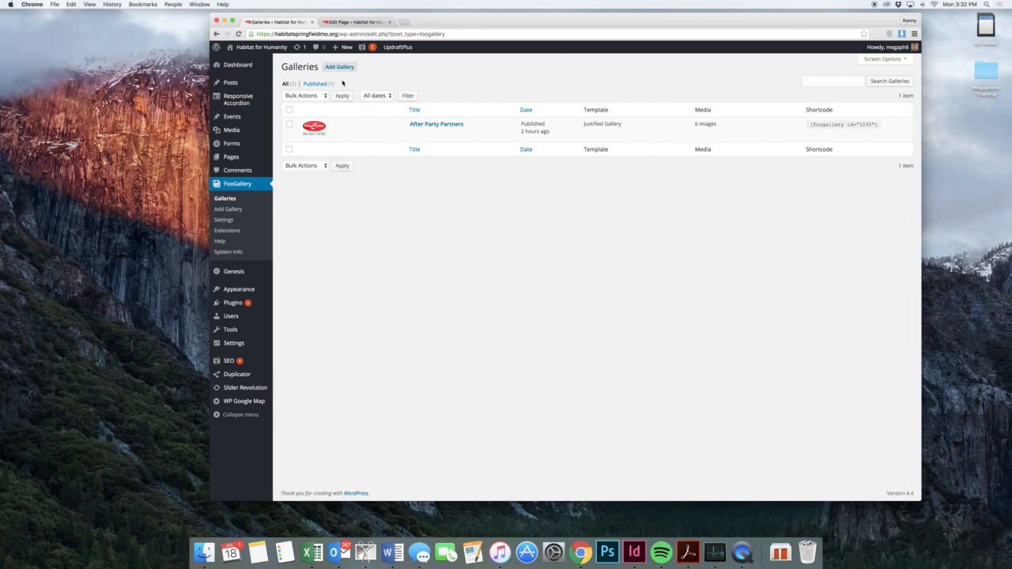
# Look over the sponsor sections of the Habitat Home Run page and return to the galleries list.
pyautogui.click(348, 22)
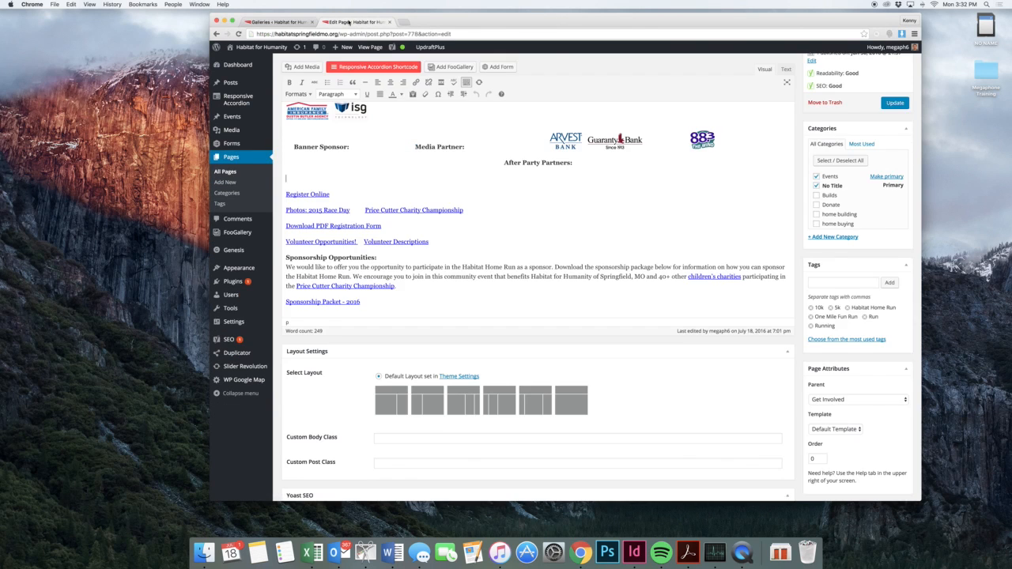
pyautogui.scroll(3, 375, 173)
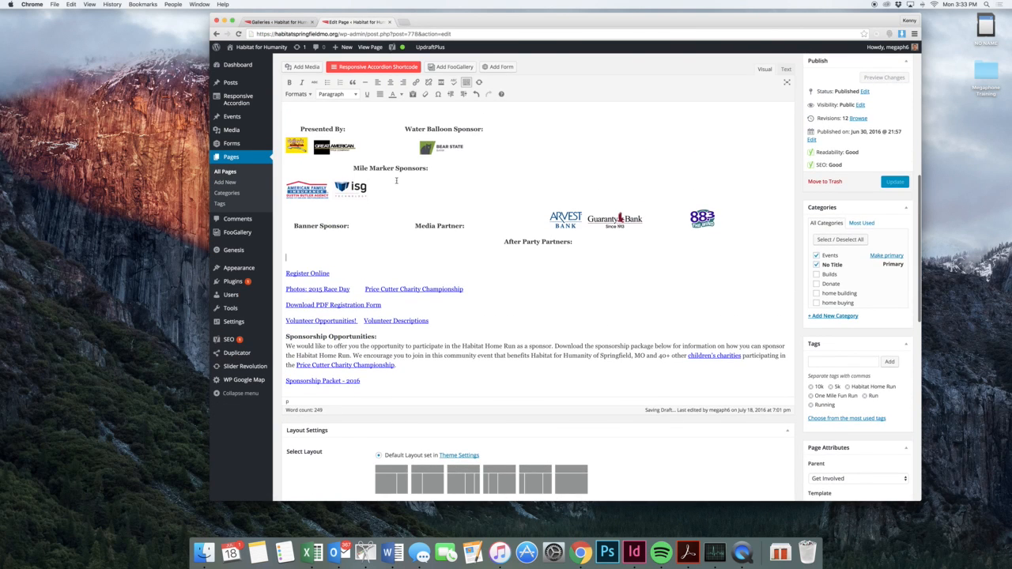
pyautogui.scroll(10, 396, 180)
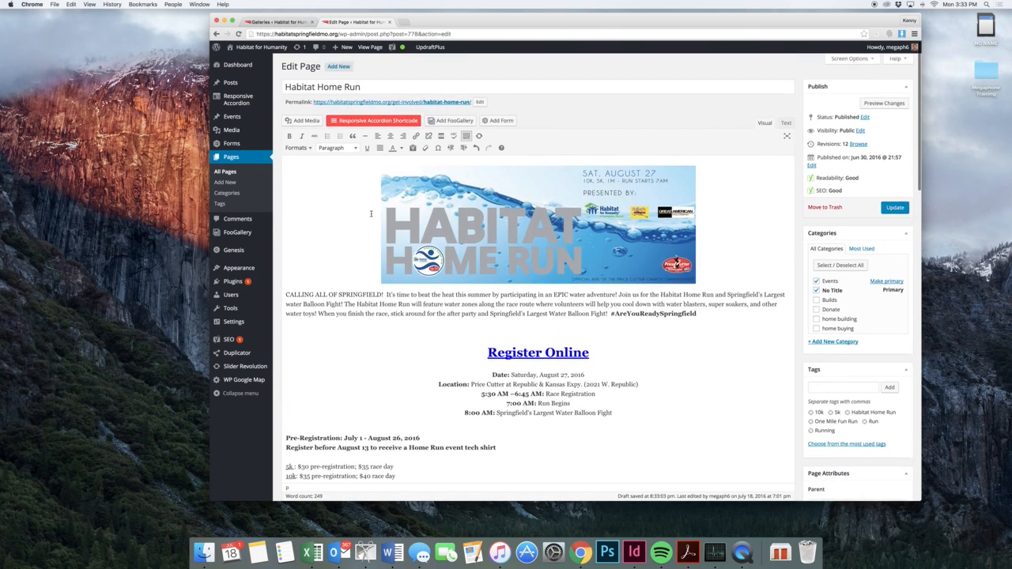
pyautogui.scroll(-5, 371, 214)
pyautogui.click(265, 20)
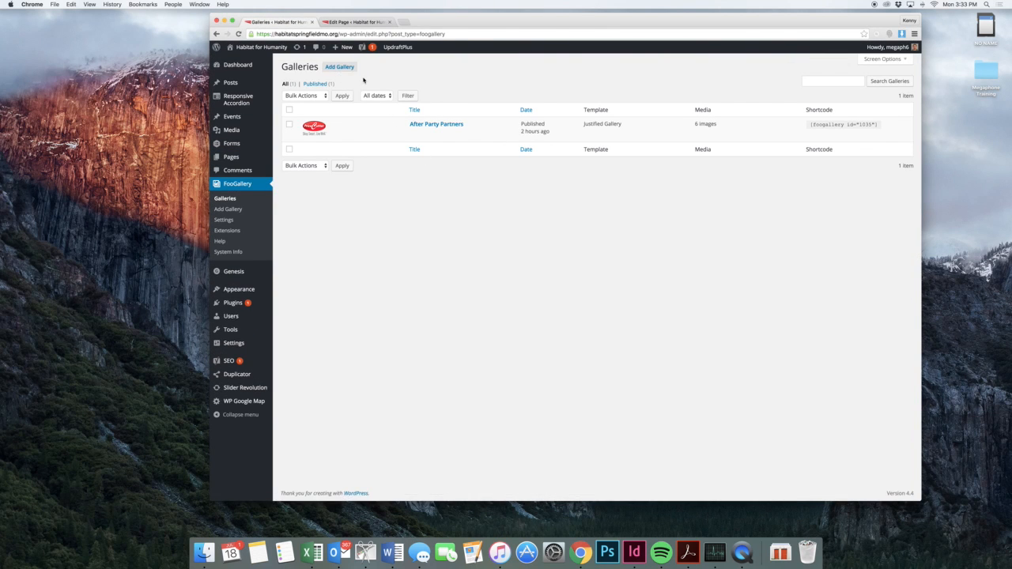
# Start a new gallery and open the media library to choose its items.
pyautogui.click(334, 72)
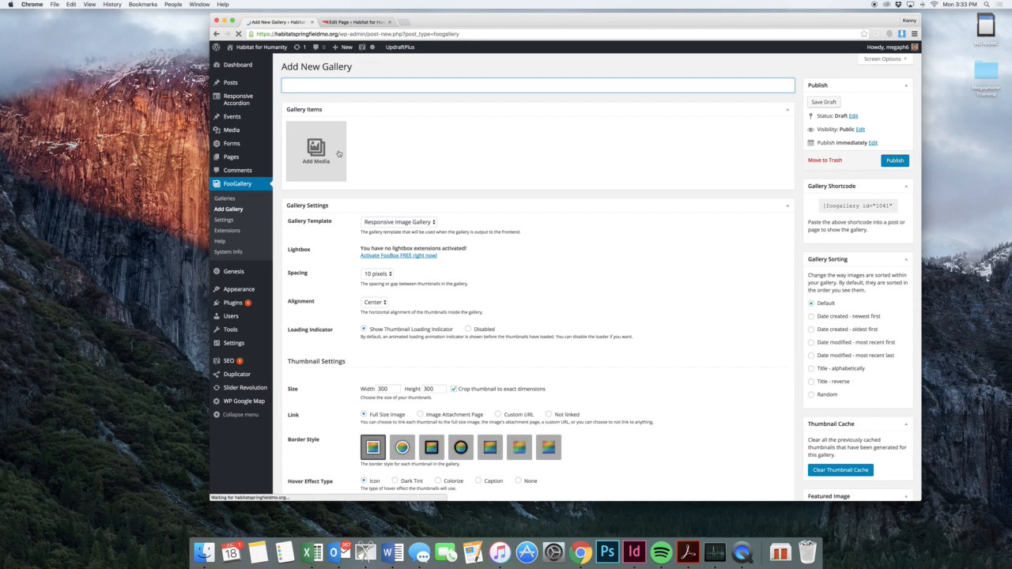
pyautogui.click(338, 154)
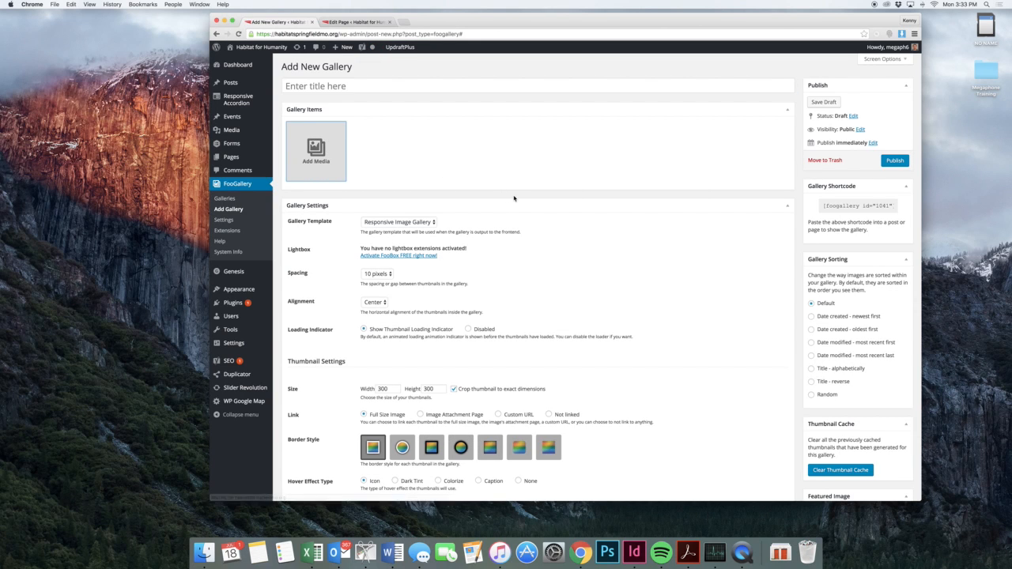
pyautogui.click(324, 156)
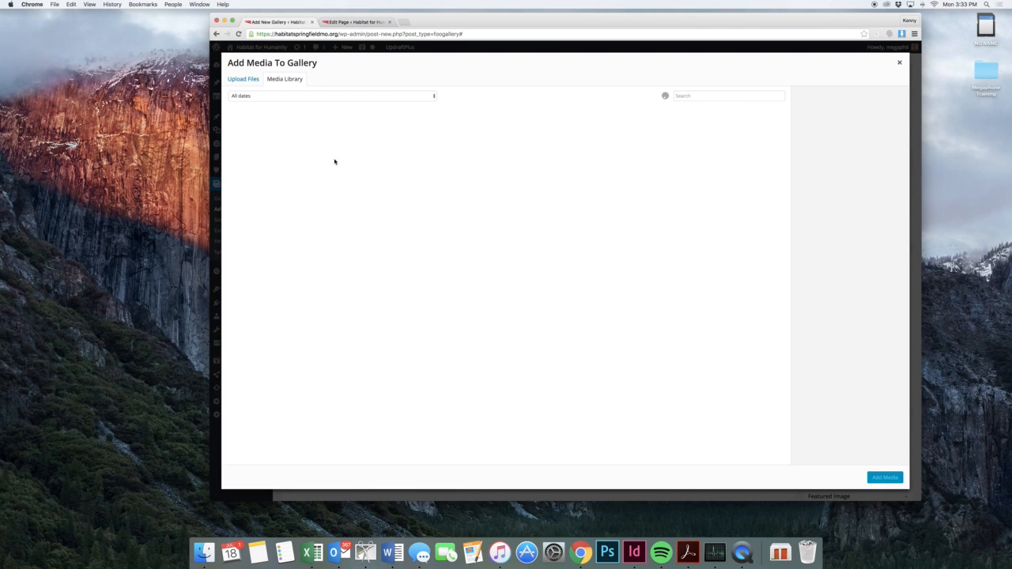
# Add the Price Cutter, Yellow Pages, LMS, Hometown Disposal, Hiland and Ozarks Coca-Cola logos to the gallery.
pyautogui.click(274, 140)
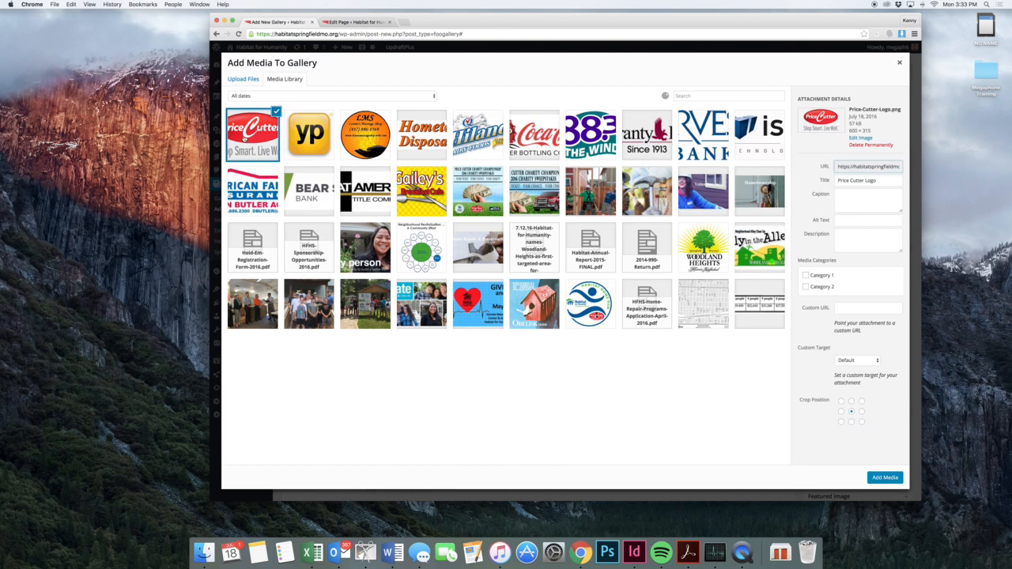
pyautogui.keyDown('shift'); pyautogui.click(538, 140); pyautogui.keyUp('shift')
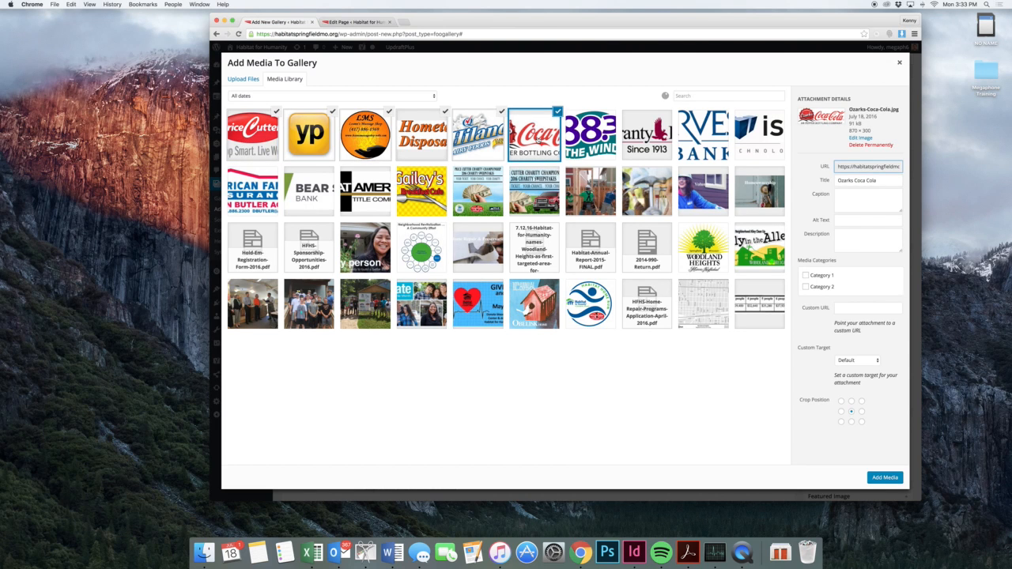
pyautogui.click(319, 140)
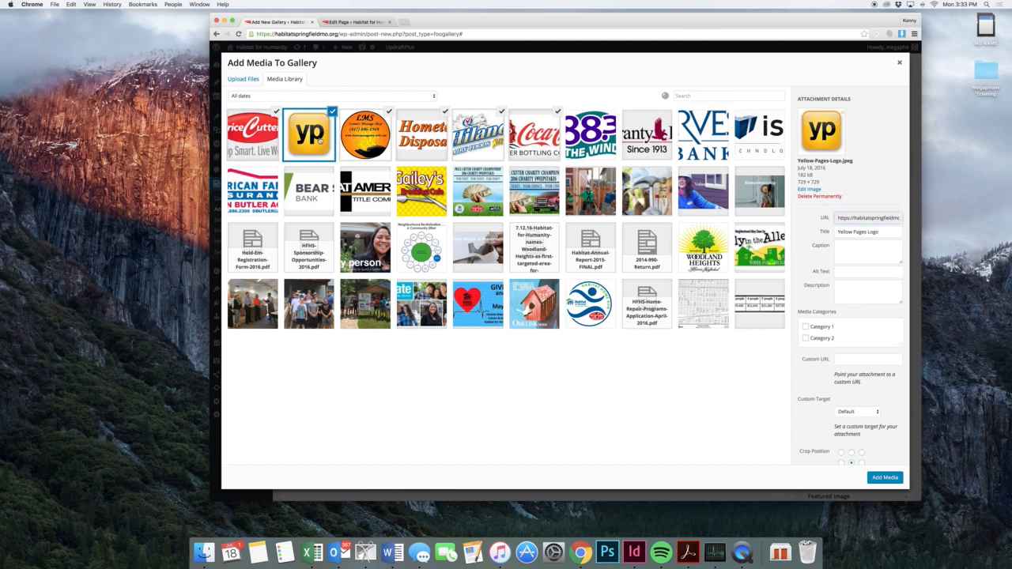
pyautogui.click(332, 111)
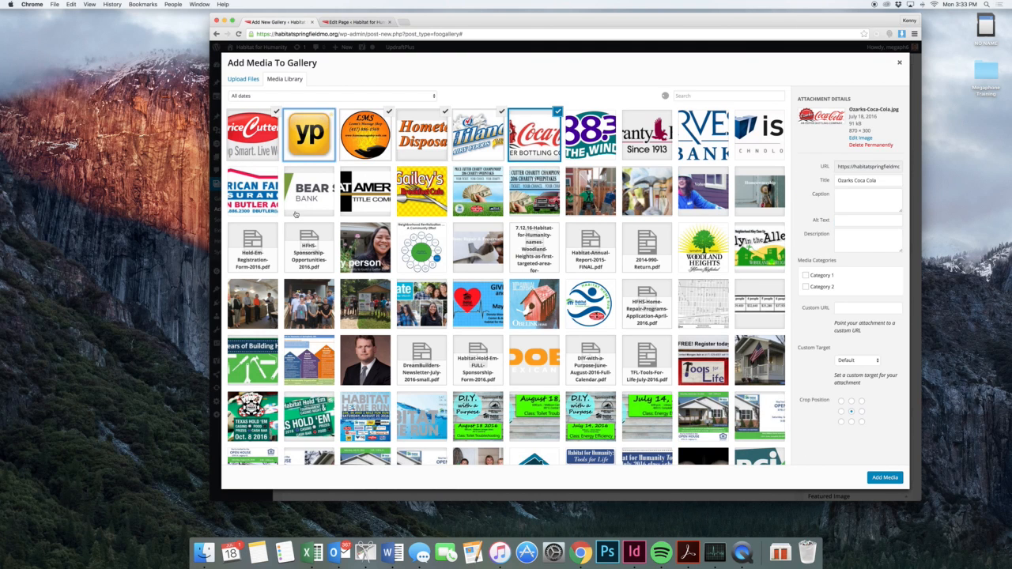
pyautogui.click(336, 124)
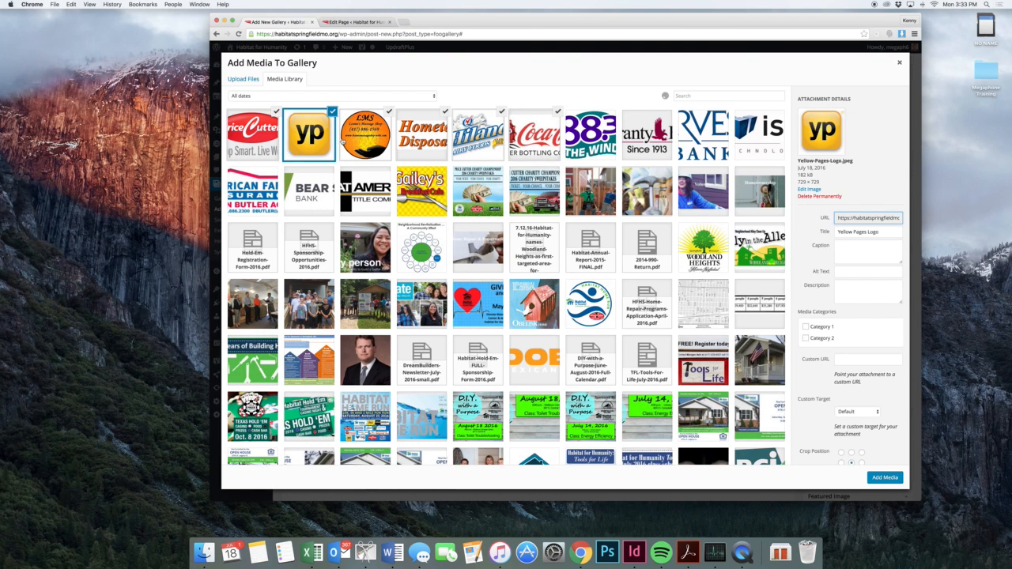
pyautogui.click(886, 478)
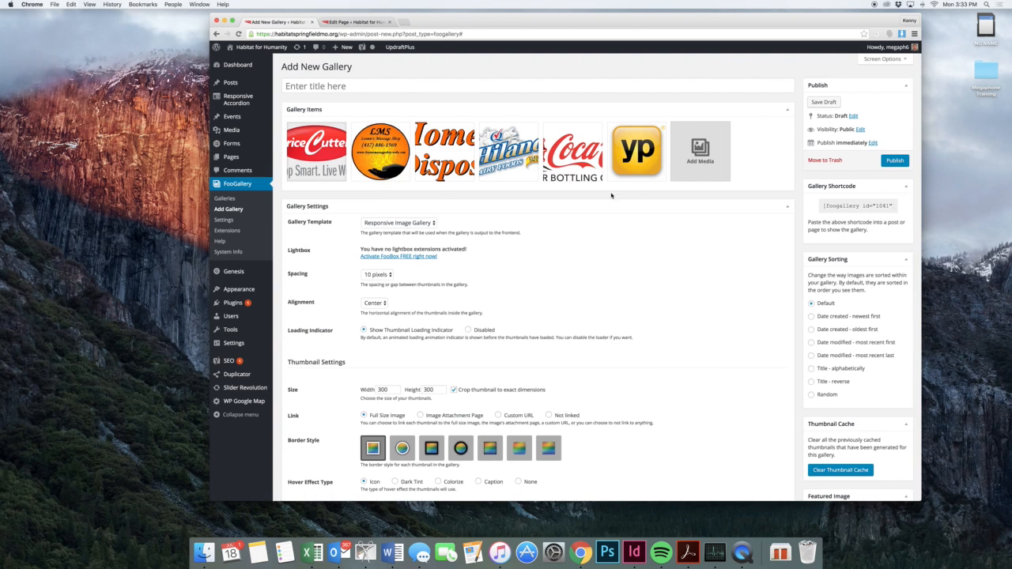
# Set the gallery template to Justified Gallery.
pyautogui.scroll(-1, 611, 195)
pyautogui.click(417, 210)
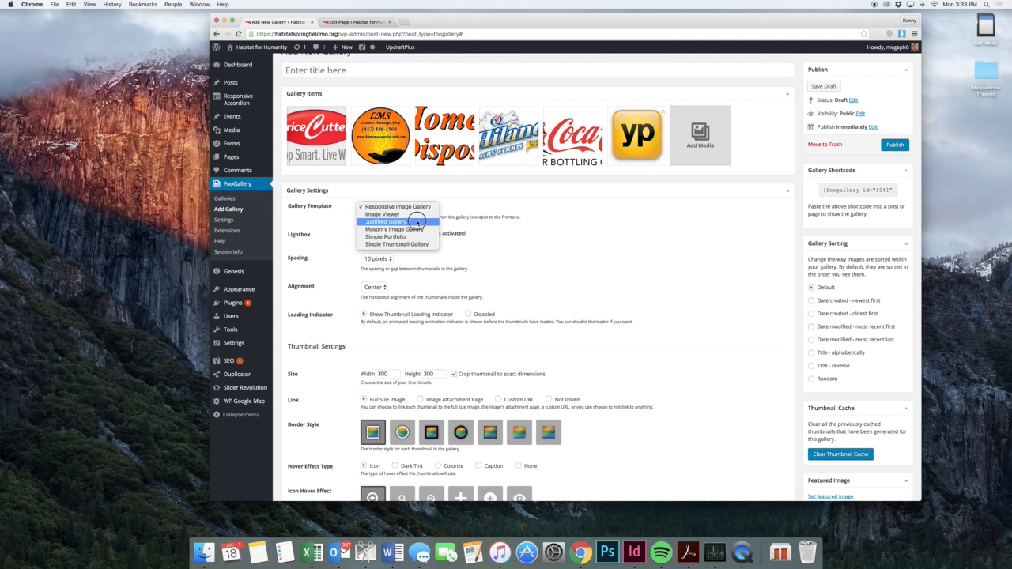
pyautogui.click(417, 222)
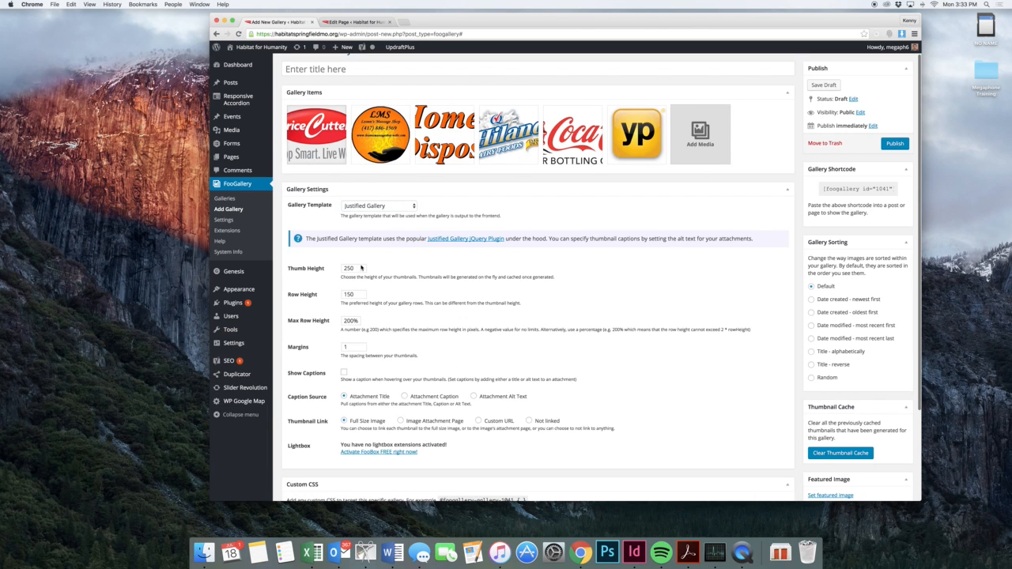
# Set the thumb height to 200, the row height to 70 and the max row height to 150%.
pyautogui.doubleClick(353, 270)
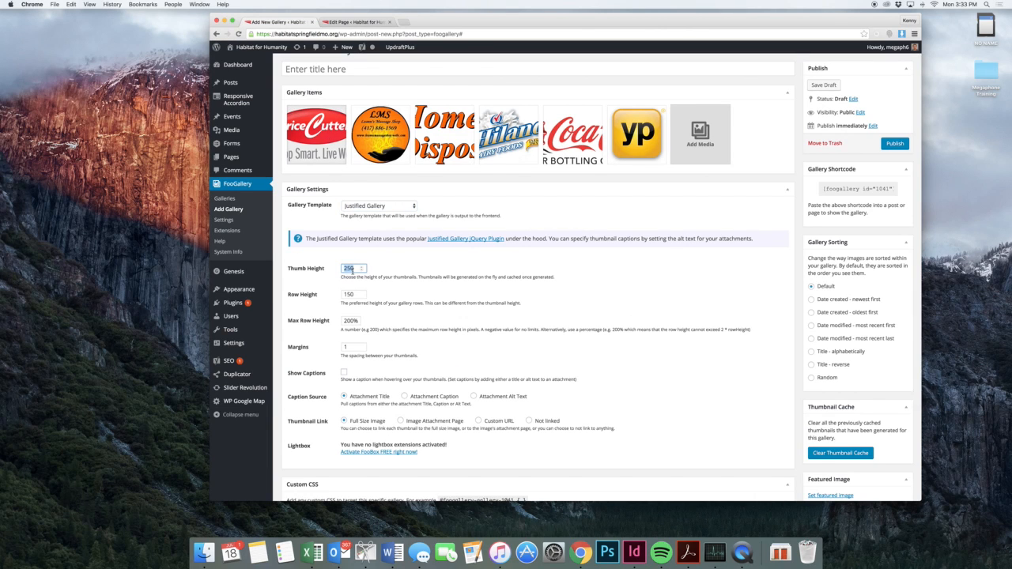
pyautogui.write('1')
pyautogui.press('BackSpace')
pyautogui.write('200')
pyautogui.press('Tab')
pyautogui.write('70')
pyautogui.press('Tab')
pyautogui.write('150%')
pyautogui.click(403, 305)
pyautogui.click(399, 273)
# Set the margins between the gallery thumbnails to 30.
pyautogui.doubleClick(354, 346)
pyautogui.write('30')
pyautogui.click(491, 360)
# Try linking the thumbnails to custom URLs by entering a website address as the Price Cutter logo's custom URL.
pyautogui.scroll(-2, 411, 356)
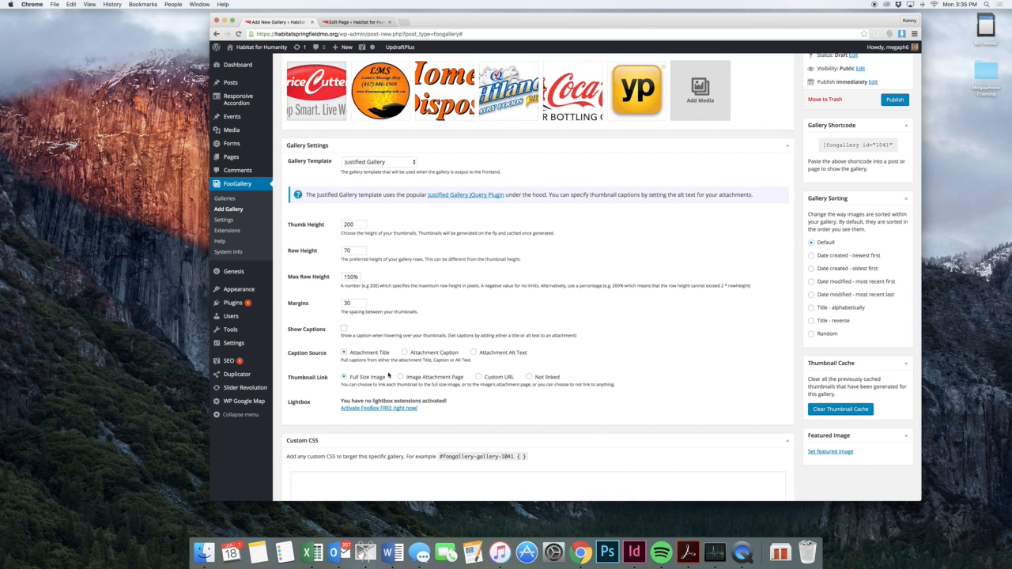
pyautogui.click(479, 377)
pyautogui.moveTo(306, 95)
pyautogui.click(294, 69)
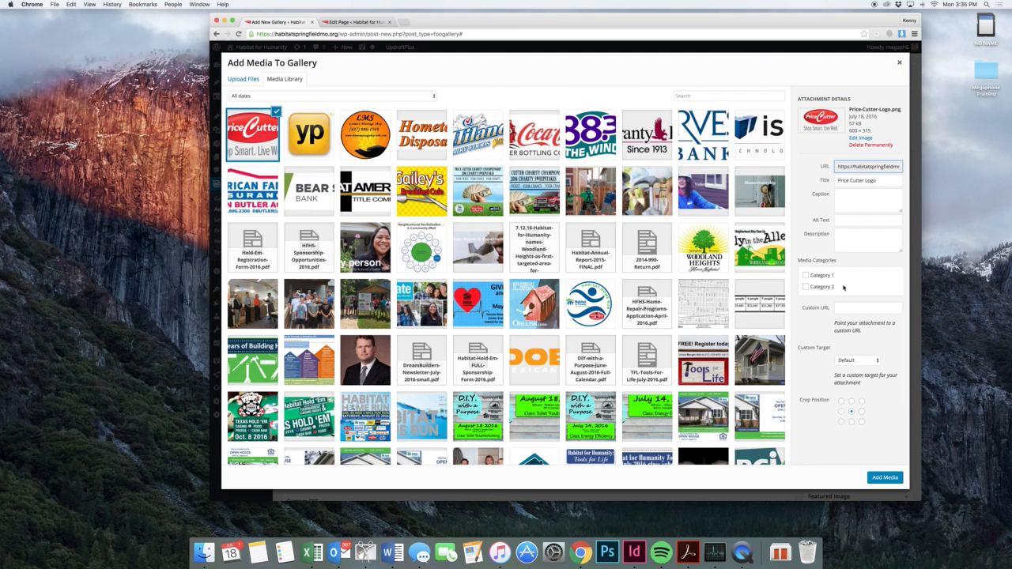
pyautogui.click(870, 308)
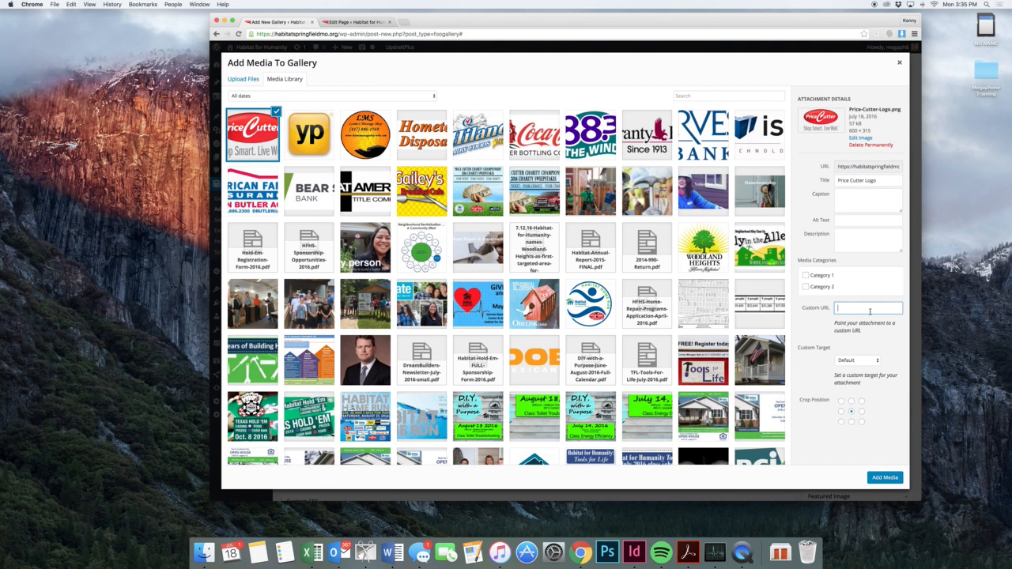
pyautogui.write('pi')
pyautogui.write('cutter.com')
# Clear the Price Cutter logo's custom URL and set the thumbnail link back to Full Size Image.
pyautogui.press('super+a')
pyautogui.press('BackSpace')
pyautogui.click(899, 63)
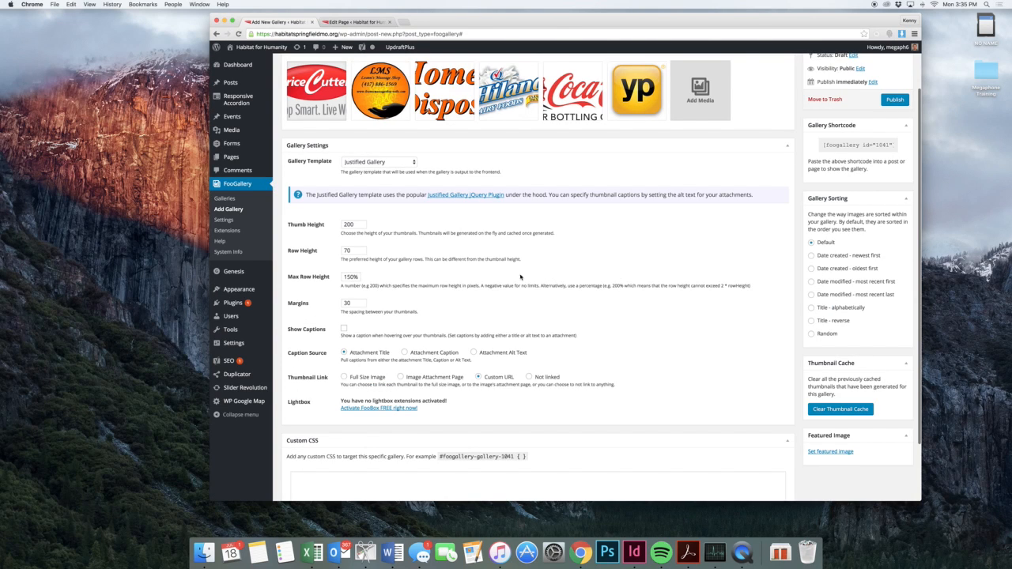
pyautogui.click(344, 377)
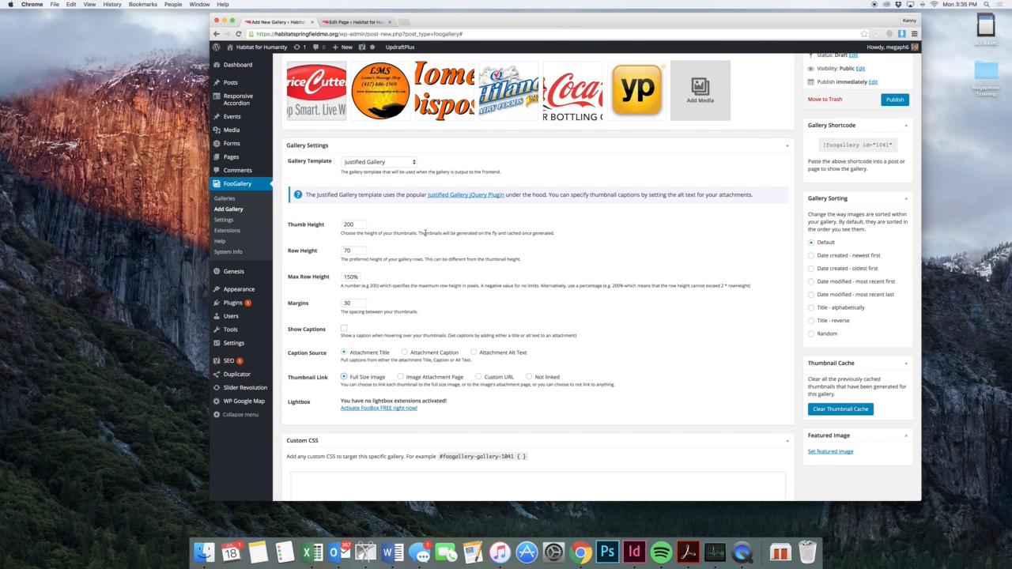
# Title the gallery "After Party 2" and publish it.
pyautogui.scroll(3, 621, 367)
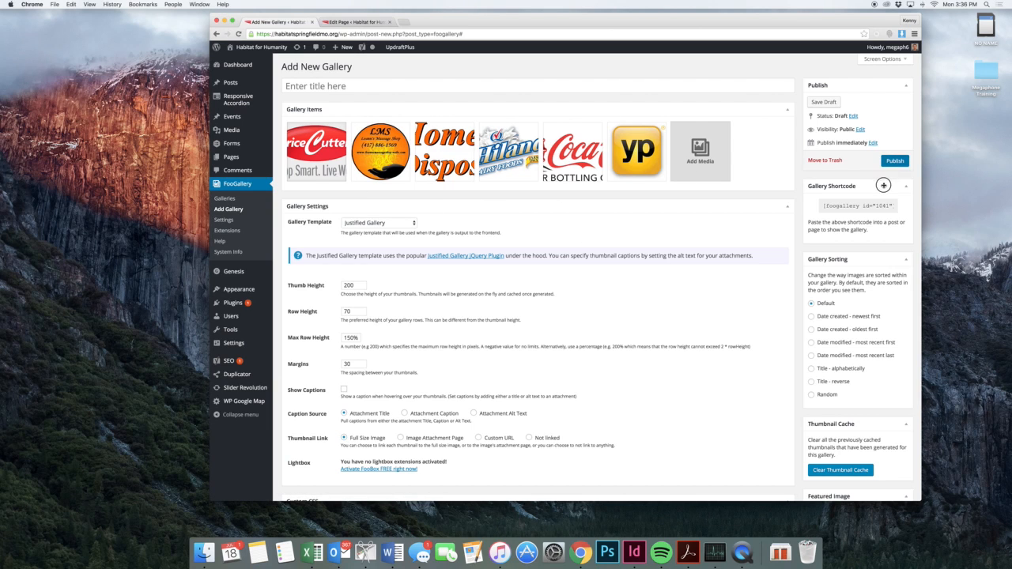
pyautogui.click(648, 83)
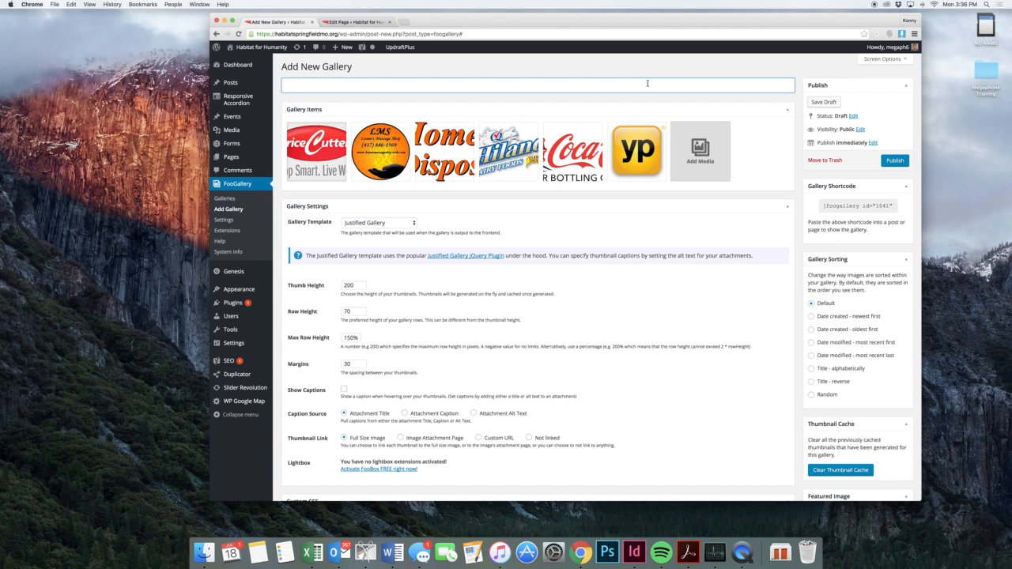
pyautogui.write('After Party 2')
pyautogui.click(894, 161)
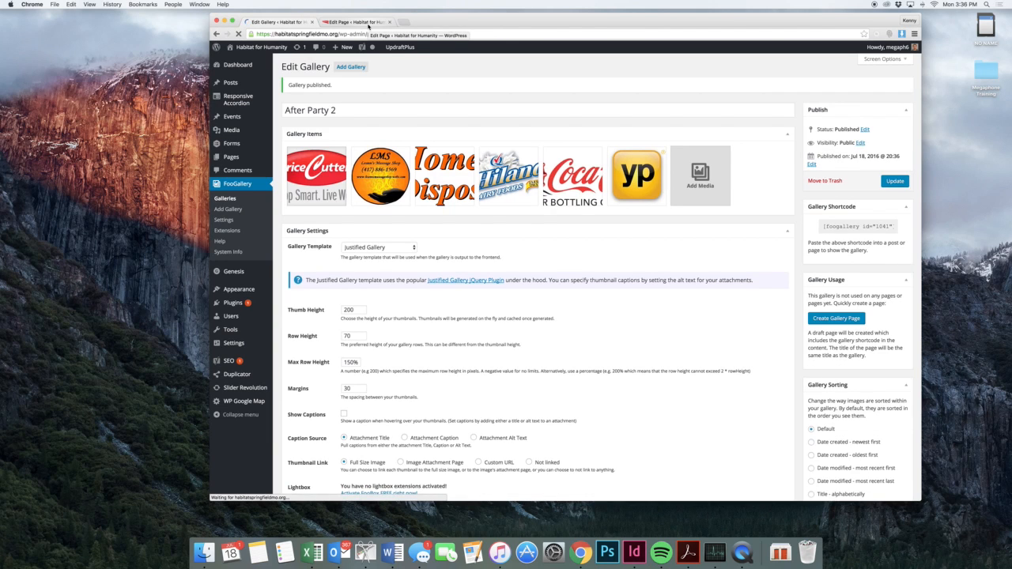
# Copy the gallery's shortcode and place the text cursor on the empty line below "After Party Partners:" in the Habitat Home Run page.
pyautogui.click(850, 229)
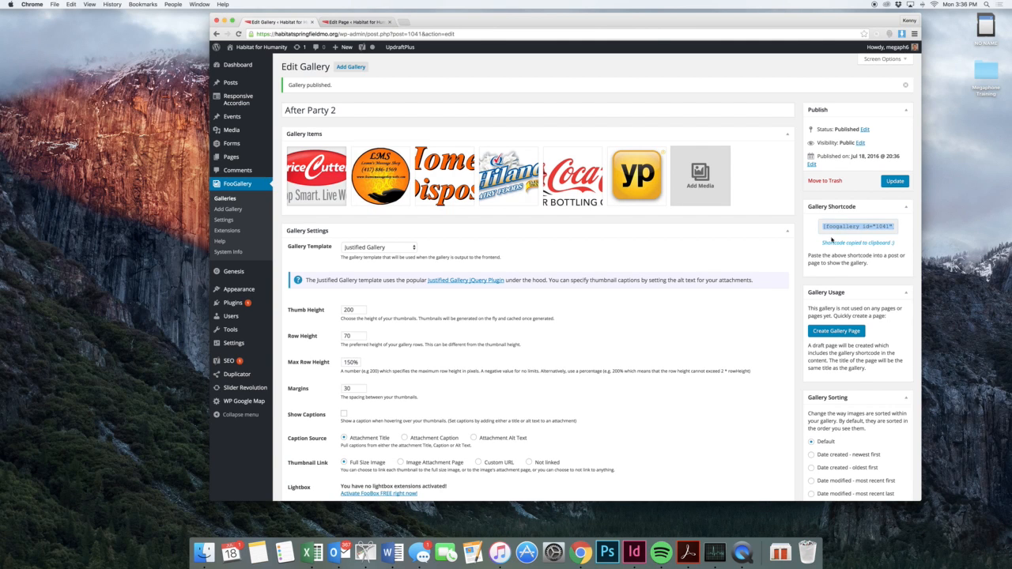
pyautogui.click(356, 23)
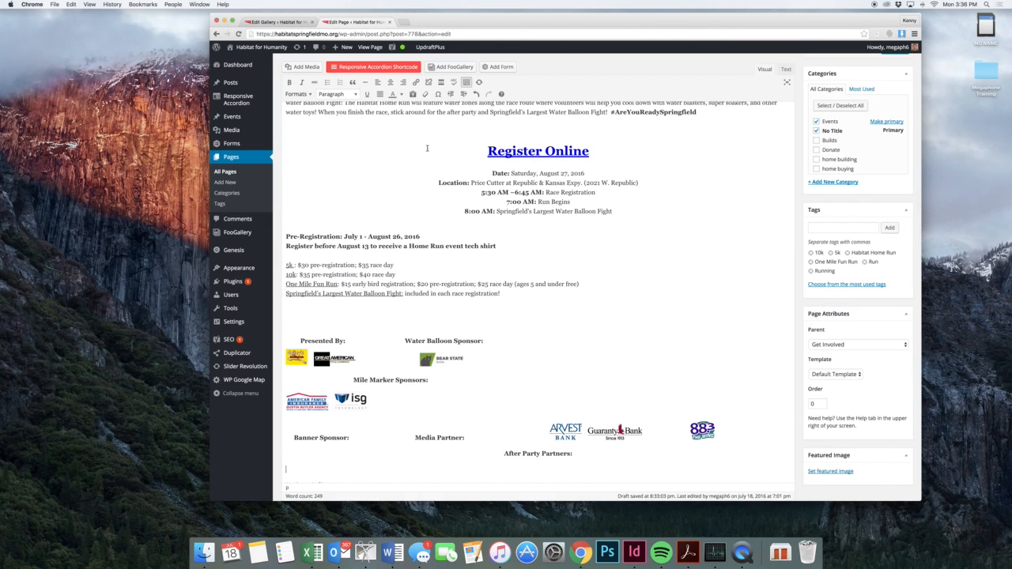
pyautogui.scroll(-3, 515, 272)
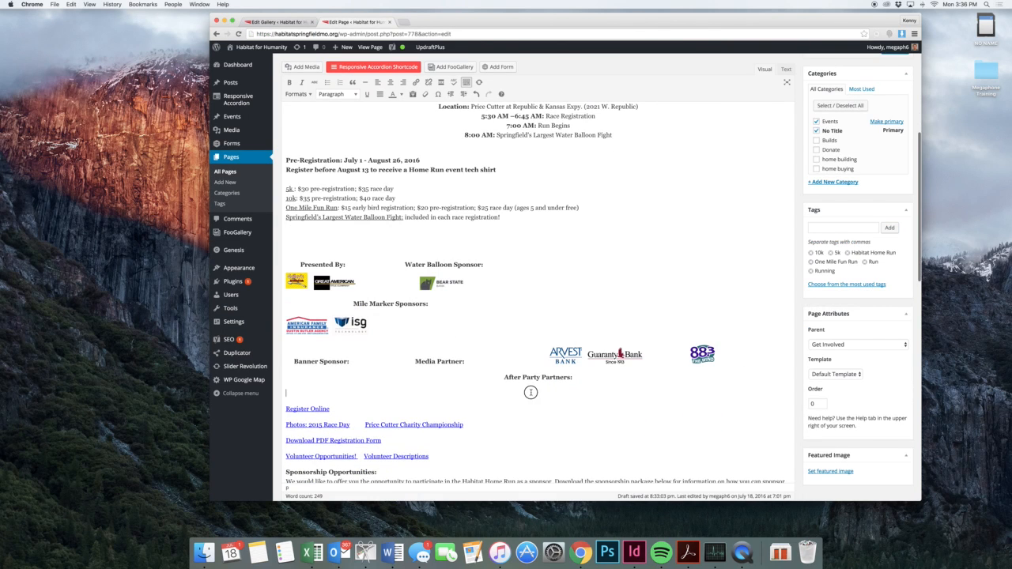
pyautogui.click(484, 391)
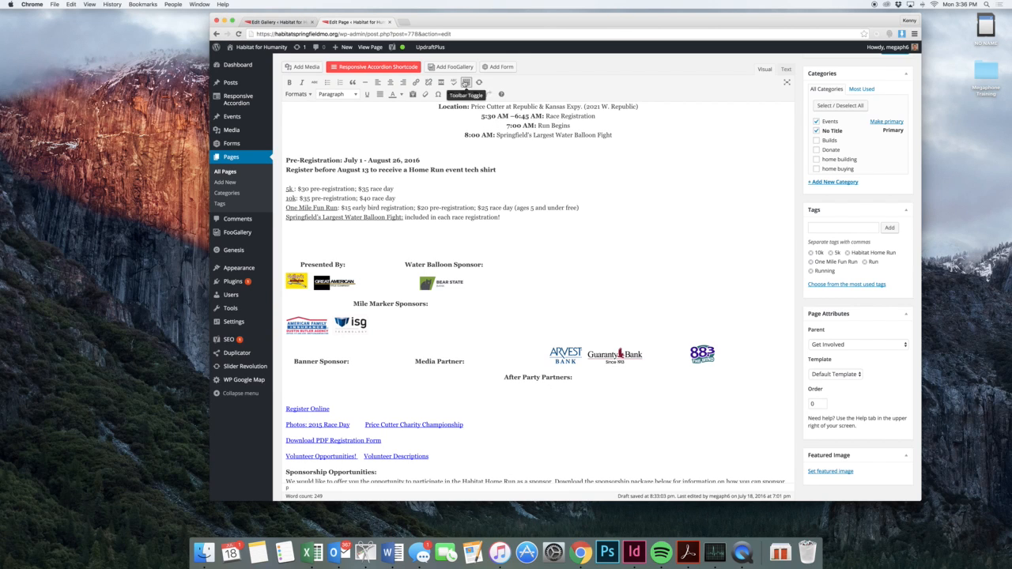
# Insert the After Party 2 gallery below the After Party Partners heading using Add FooGallery.
pyautogui.click(450, 66)
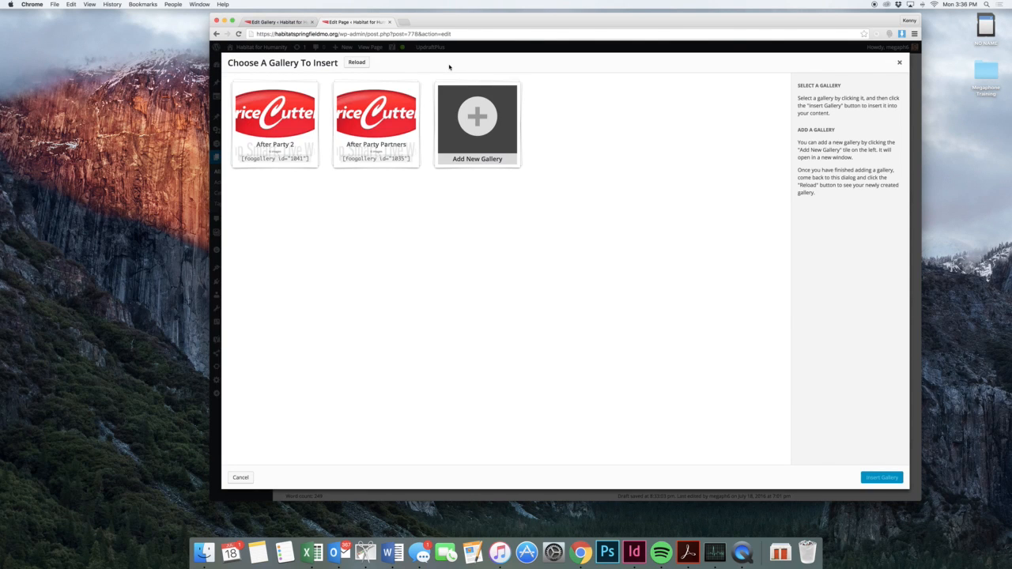
pyautogui.click(281, 130)
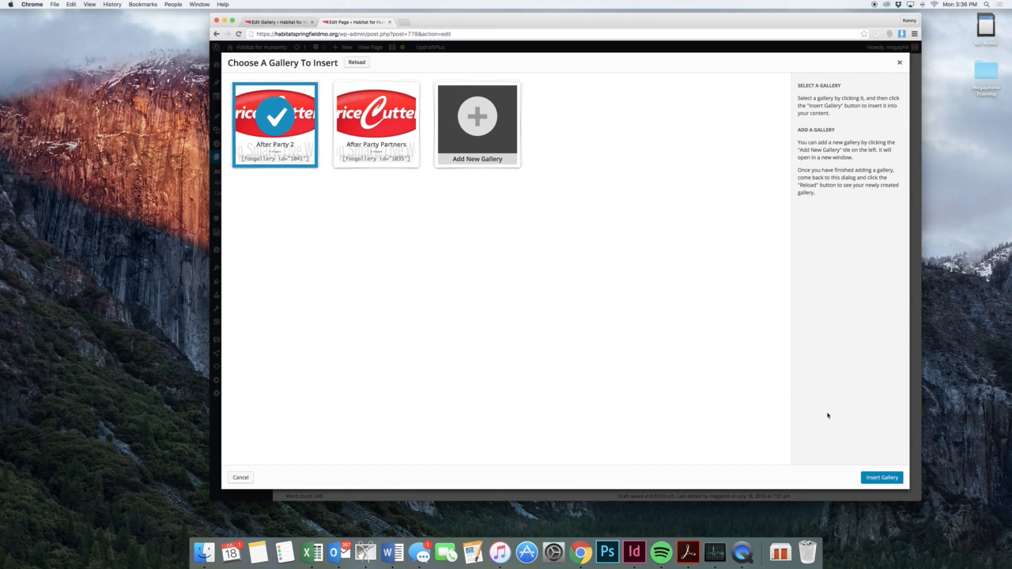
pyautogui.click(872, 479)
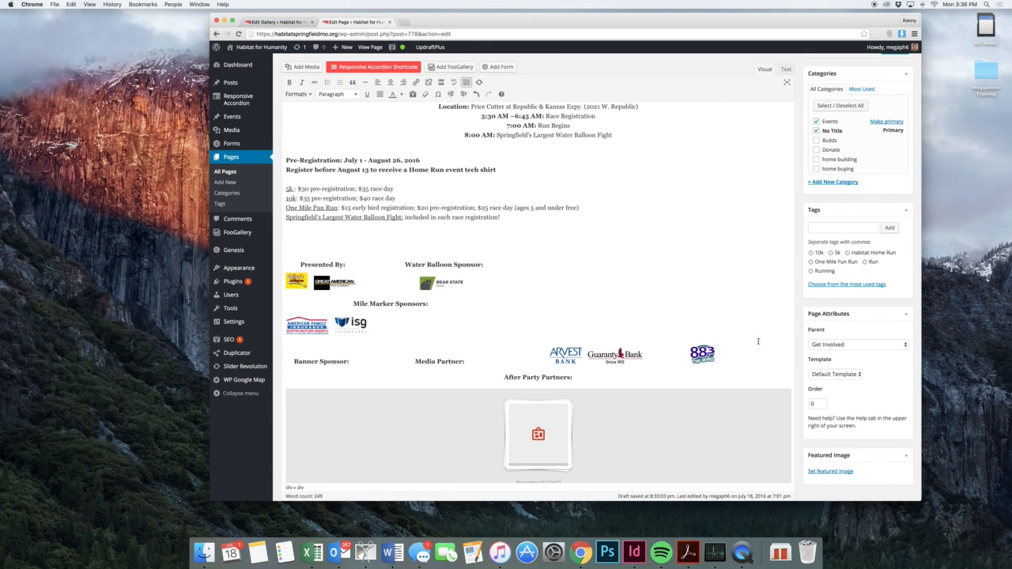
pyautogui.scroll(-2, 754, 338)
pyautogui.scroll(10, 755, 337)
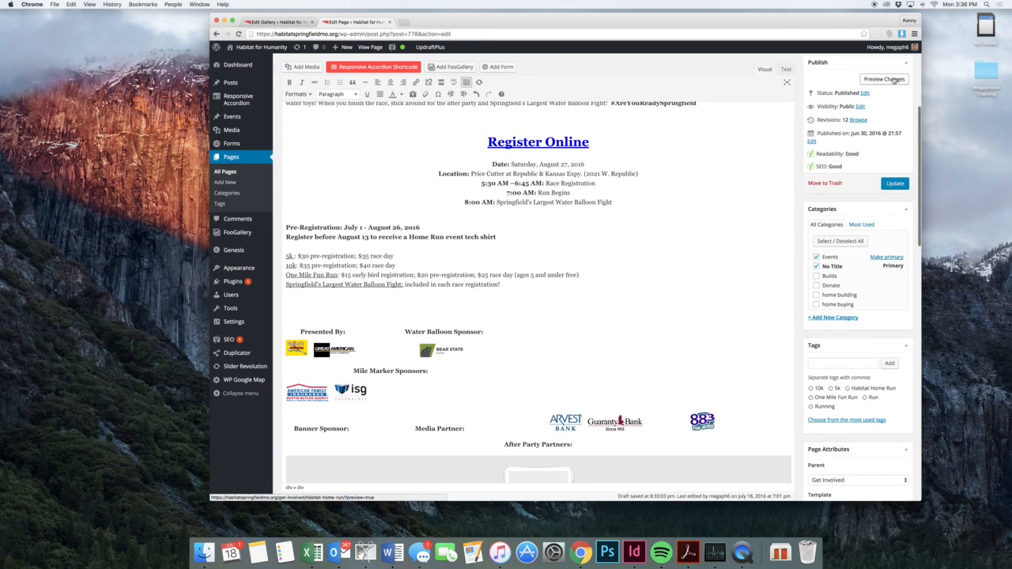
# Preview the Habitat Home Run page and check how the After Party Partners logos rearrange in a narrowed browser window, then restore its width.
pyautogui.click(890, 79)
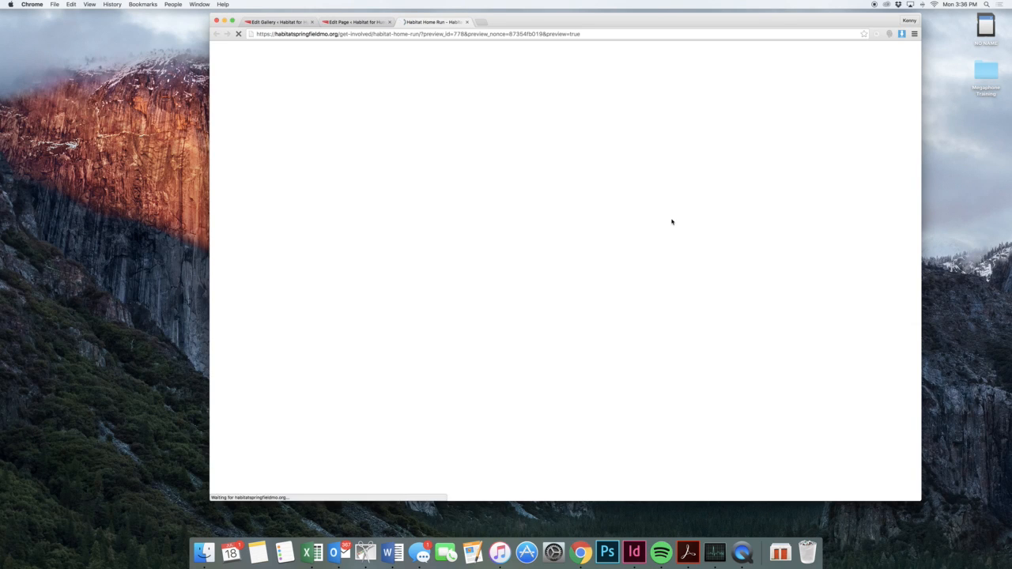
pyautogui.scroll(-10, 672, 222)
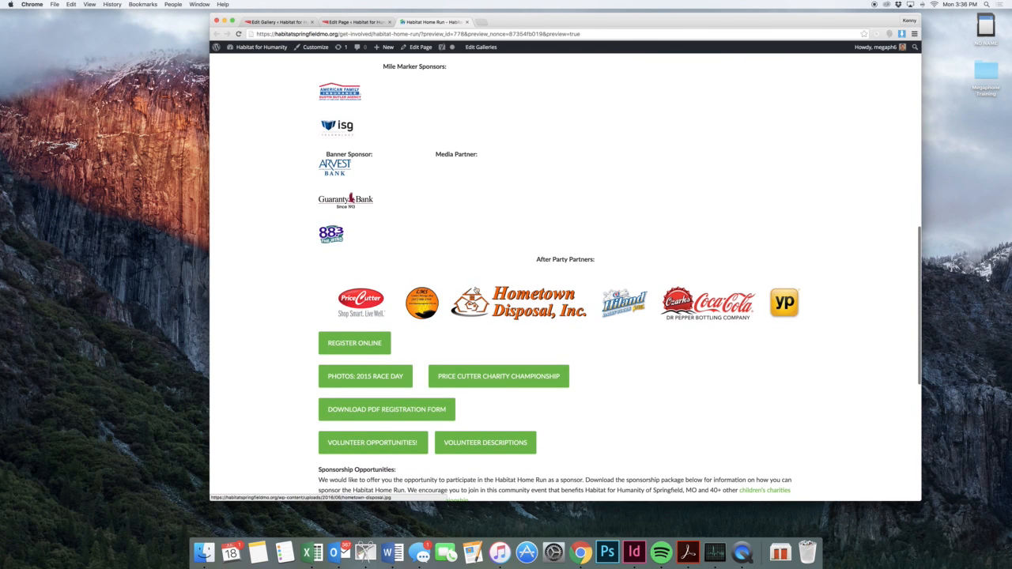
pyautogui.moveTo(210, 301); pyautogui.dragTo(765, 313)
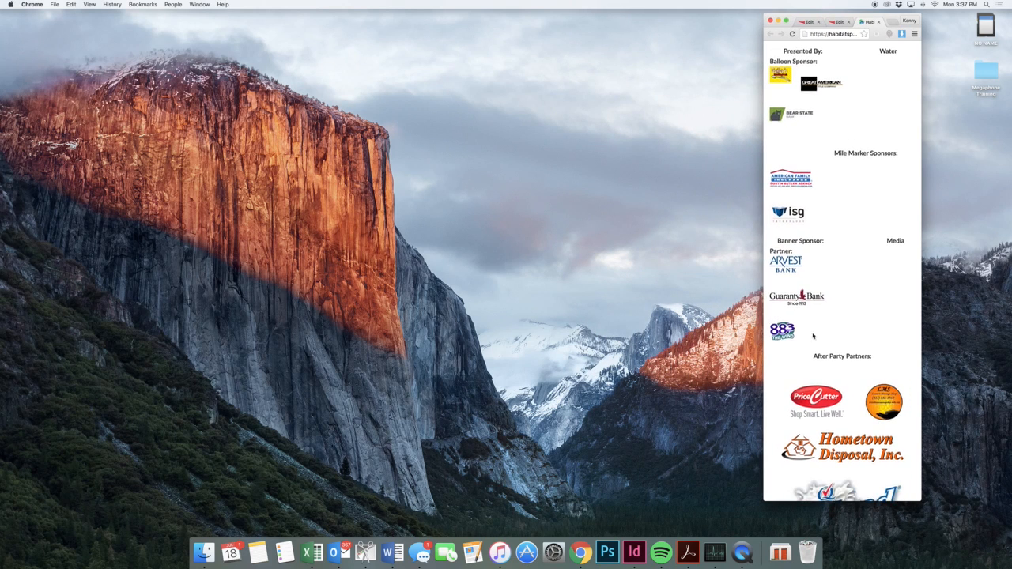
pyautogui.scroll(-5, 809, 336)
pyautogui.scroll(-1, 809, 335)
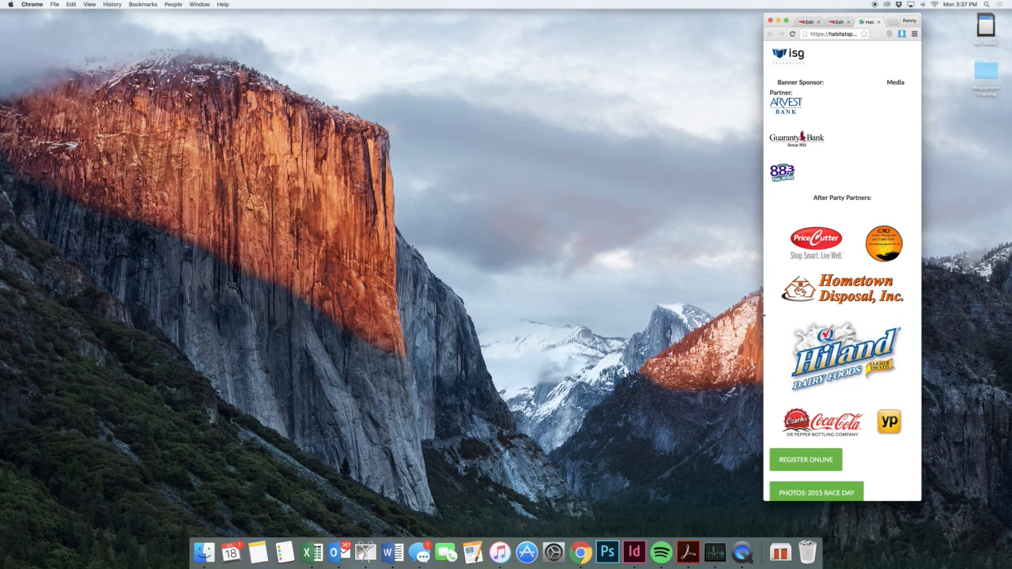
pyautogui.moveTo(763, 314); pyautogui.dragTo(275, 309)
# Return to the page editor and examine how the sponsor headings and logos above the gallery are laid out.
pyautogui.click(417, 22)
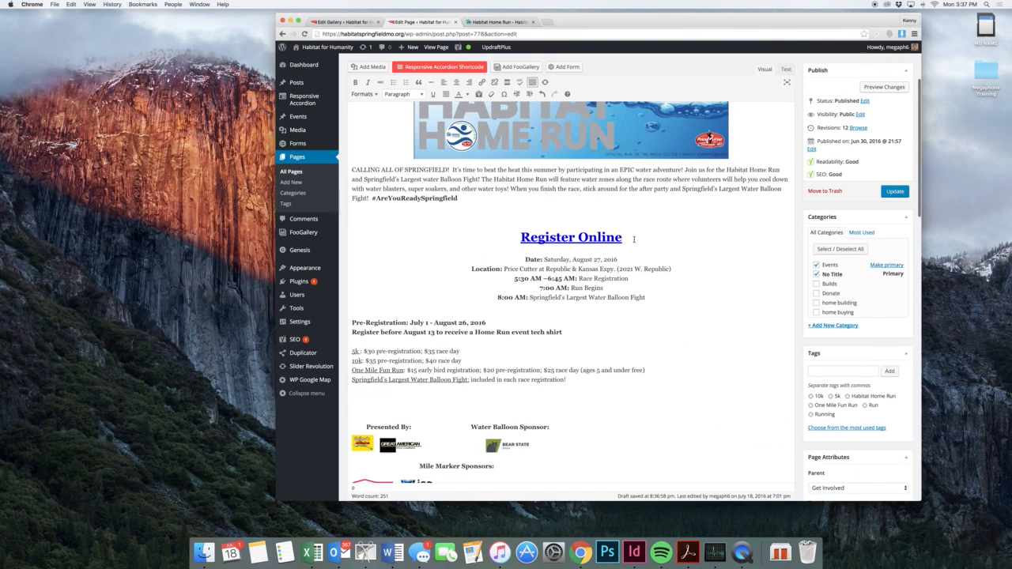
pyautogui.click(718, 267)
pyautogui.scroll(-5, 672, 266)
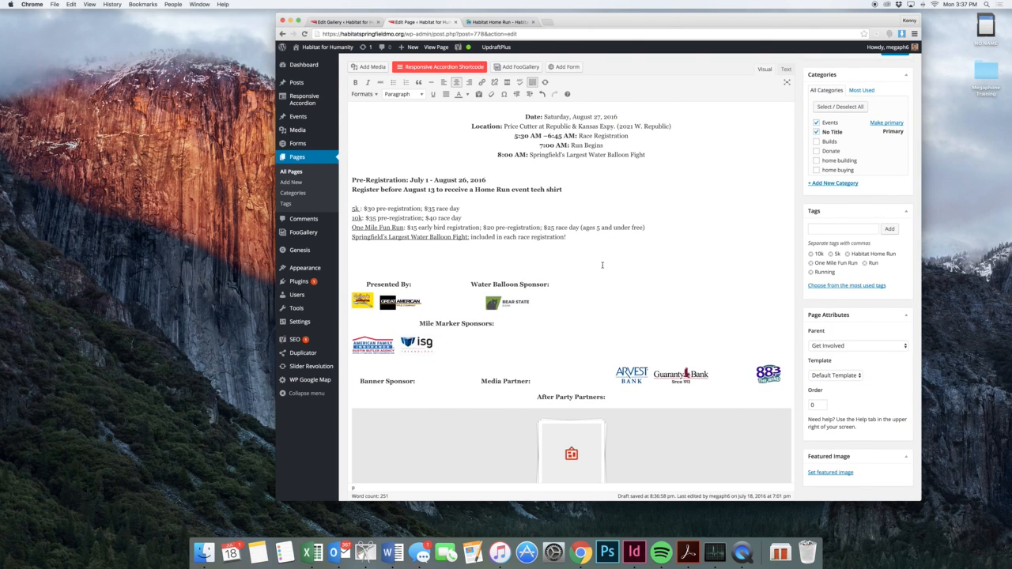
pyautogui.scroll(-2, 602, 265)
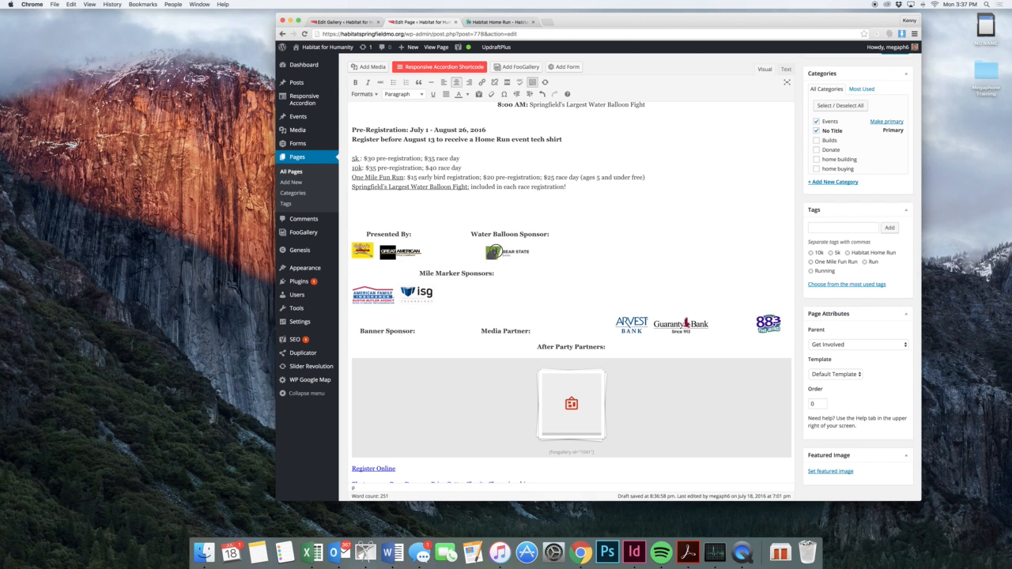
pyautogui.click(495, 251)
pyautogui.click(423, 239)
pyautogui.click(575, 185)
# Review the After Party 2 gallery's items and layout settings, and compare them with the previewed page.
pyautogui.click(357, 19)
pyautogui.scroll(-3, 522, 240)
pyautogui.scroll(1, 522, 239)
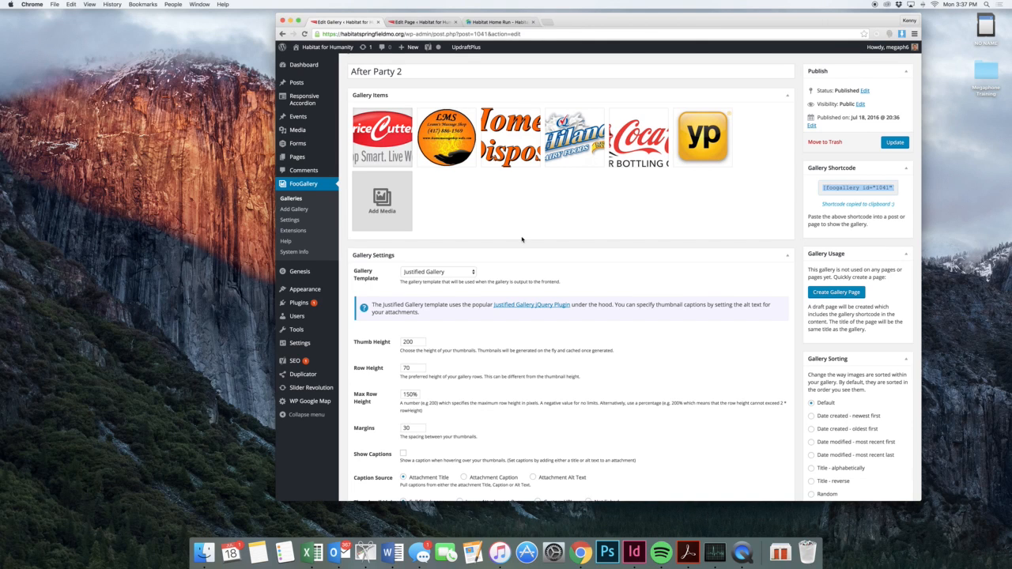
pyautogui.scroll(-1, 522, 239)
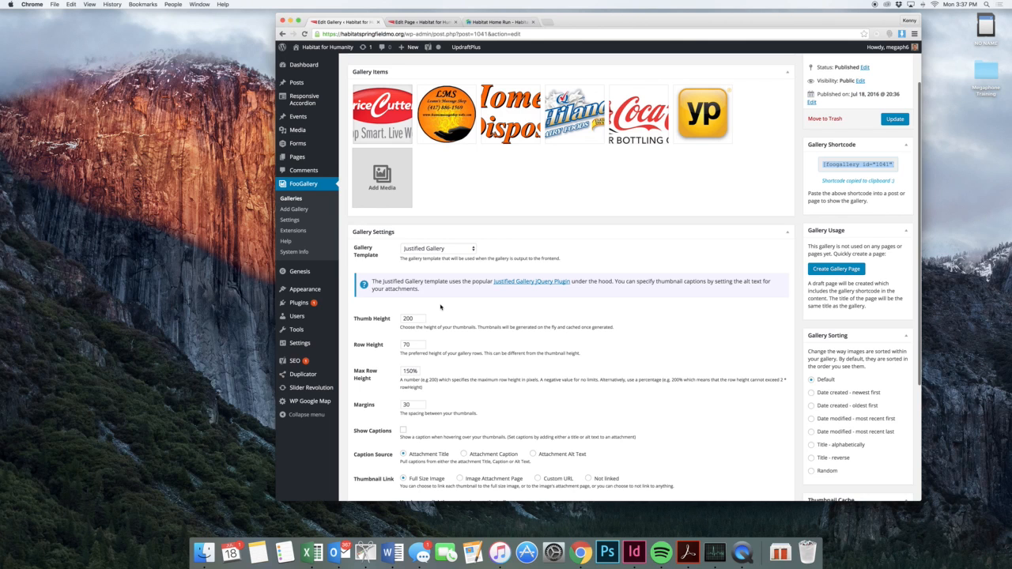
pyautogui.scroll(-2, 431, 301)
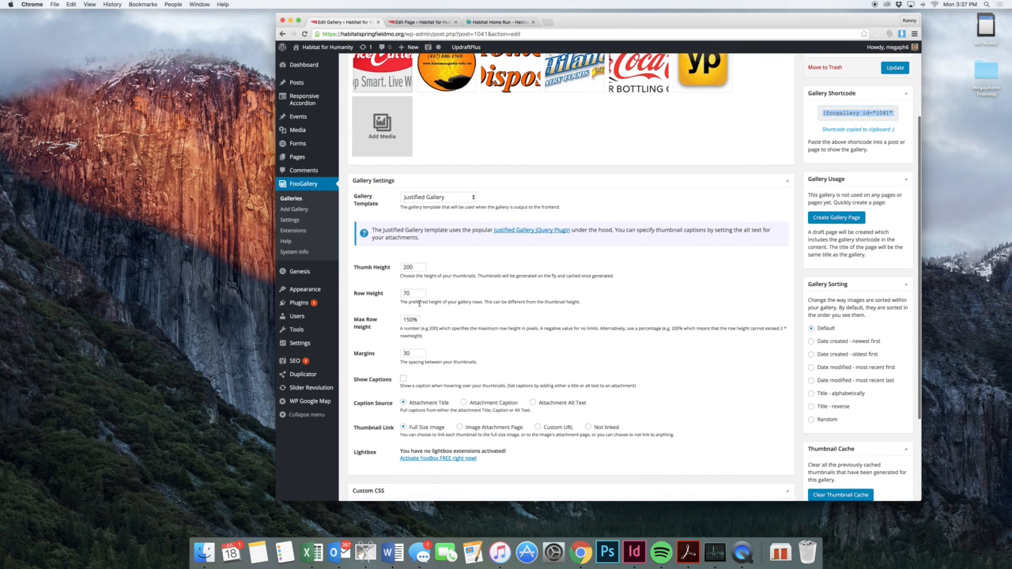
pyautogui.click(424, 21)
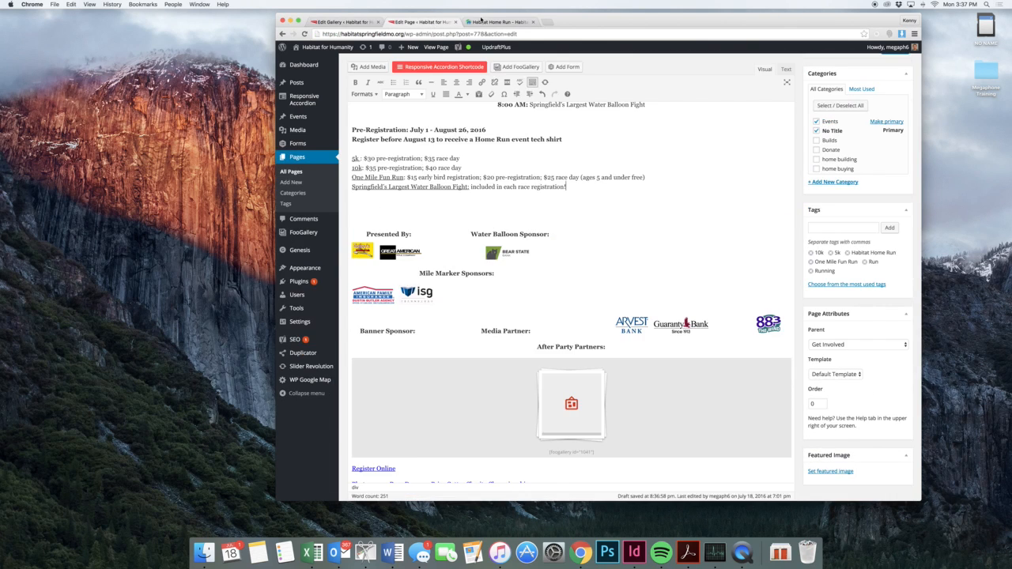
pyautogui.click(489, 22)
pyautogui.scroll(5, 554, 279)
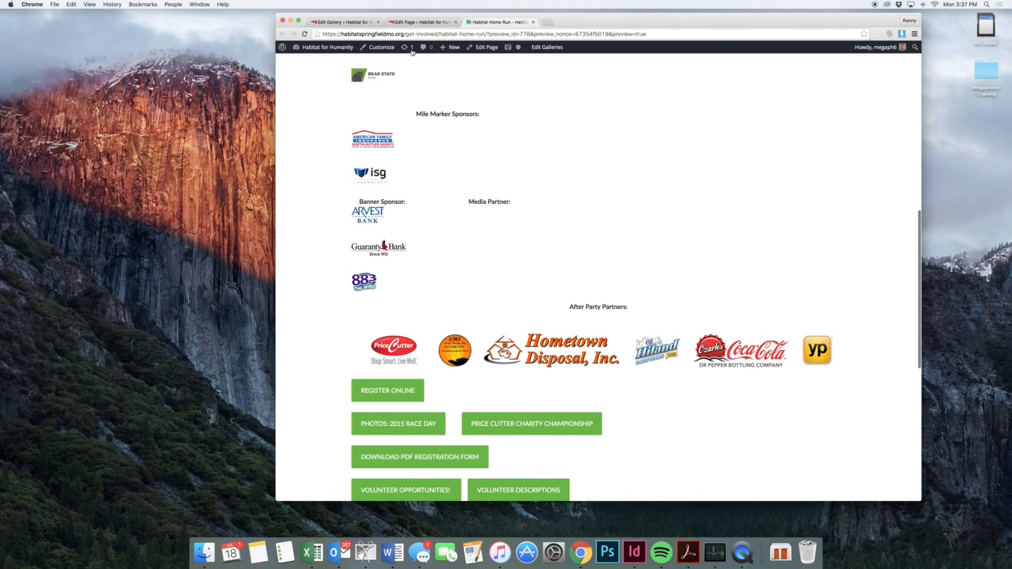
# Format the "After Party Partners:" line in the Habitat Home Run page as Heading 3.
pyautogui.click(419, 21)
pyautogui.scroll(-3, 517, 267)
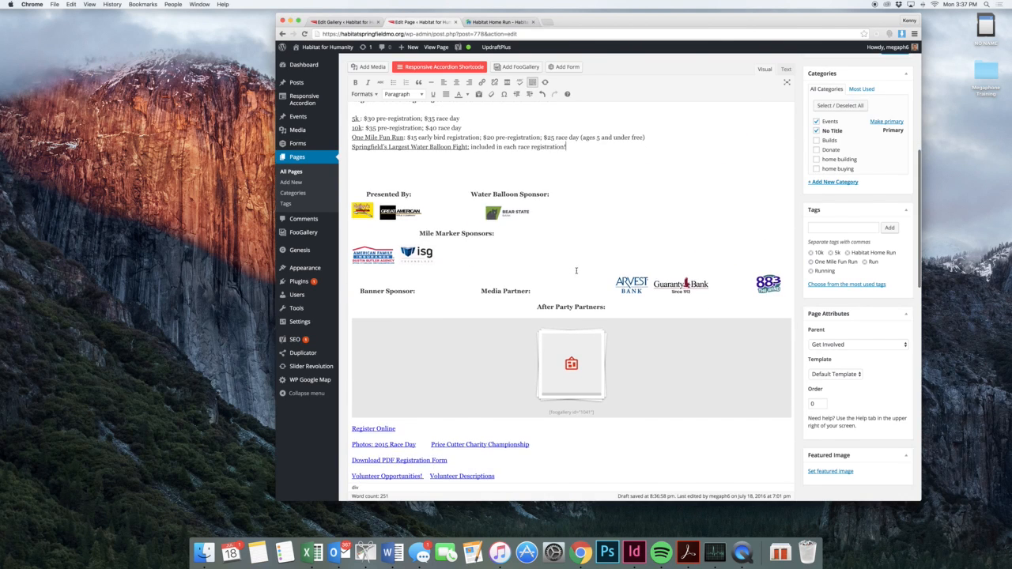
pyautogui.click(586, 301)
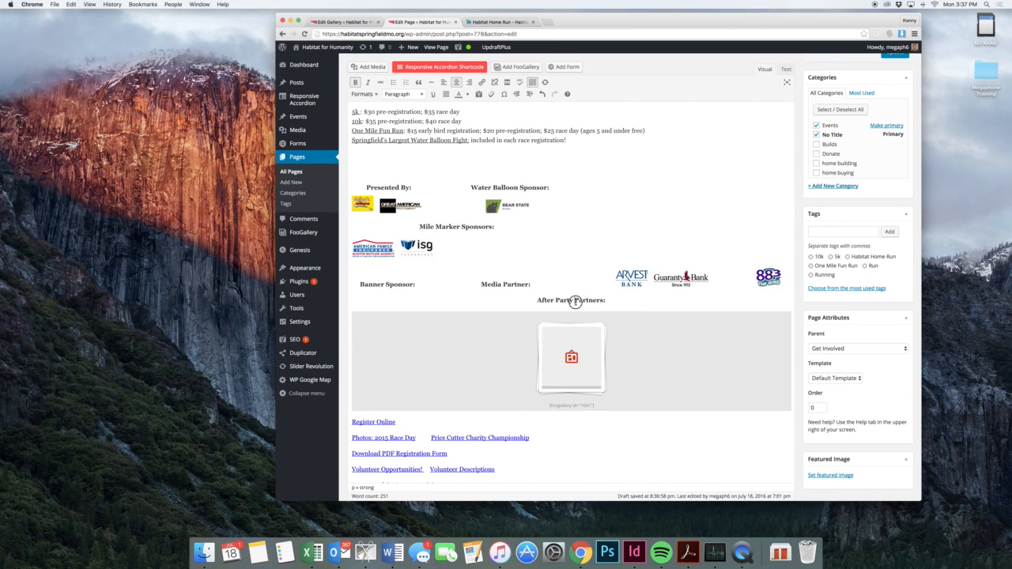
pyautogui.tripleClick(575, 301)
pyautogui.click(589, 302)
pyautogui.tripleClick(585, 302)
pyautogui.click(393, 95)
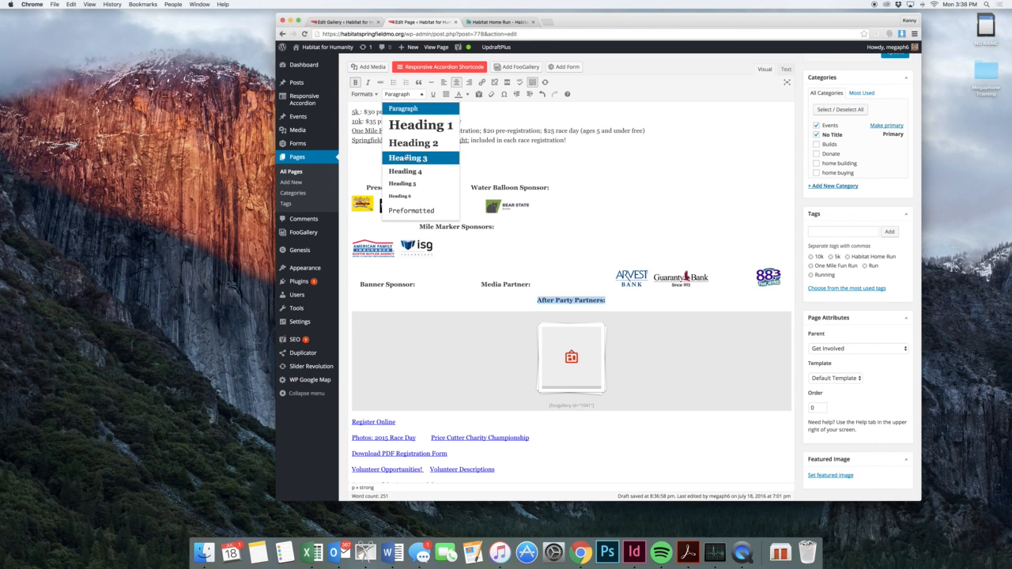
pyautogui.click(405, 158)
# Preview the page changes to check the After Party Partners heading, then return to the page editor.
pyautogui.scroll(5, 870, 135)
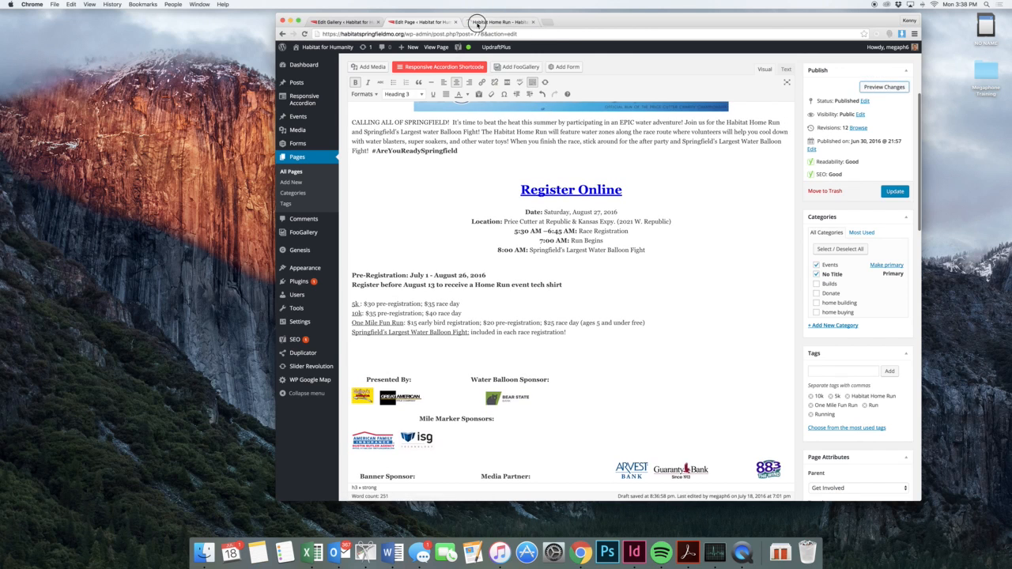
pyautogui.click(482, 21)
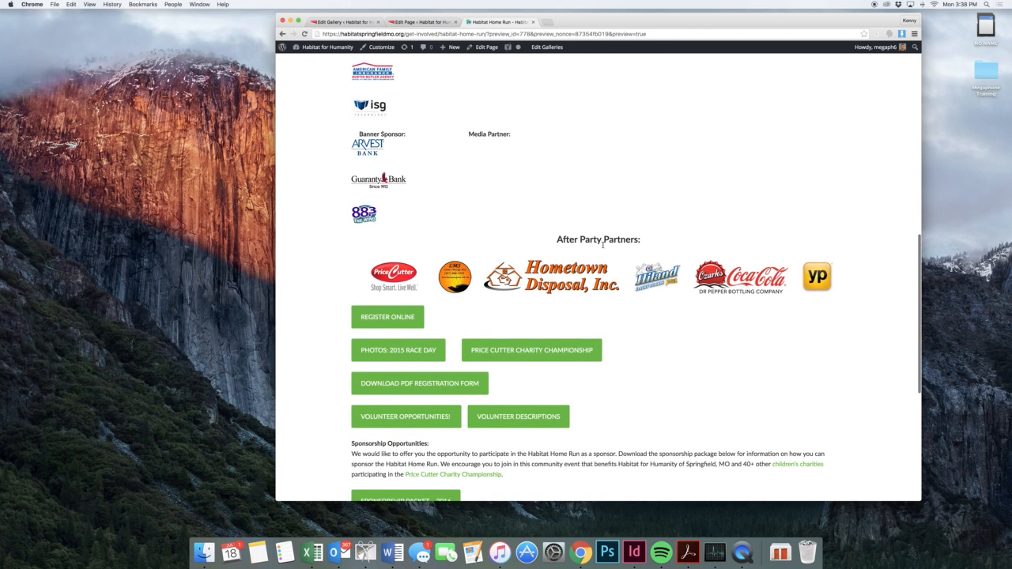
pyautogui.click(403, 24)
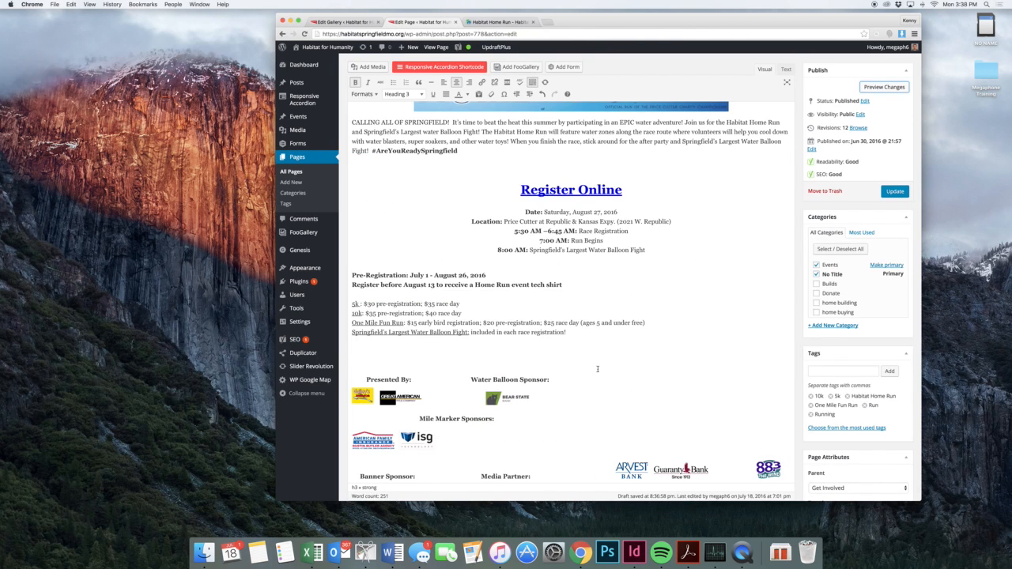
# Examine the sponsor headings, starting with "Presented By:", and the content down to the Sponsorship Packet link in the page editor.
pyautogui.scroll(-3, 601, 368)
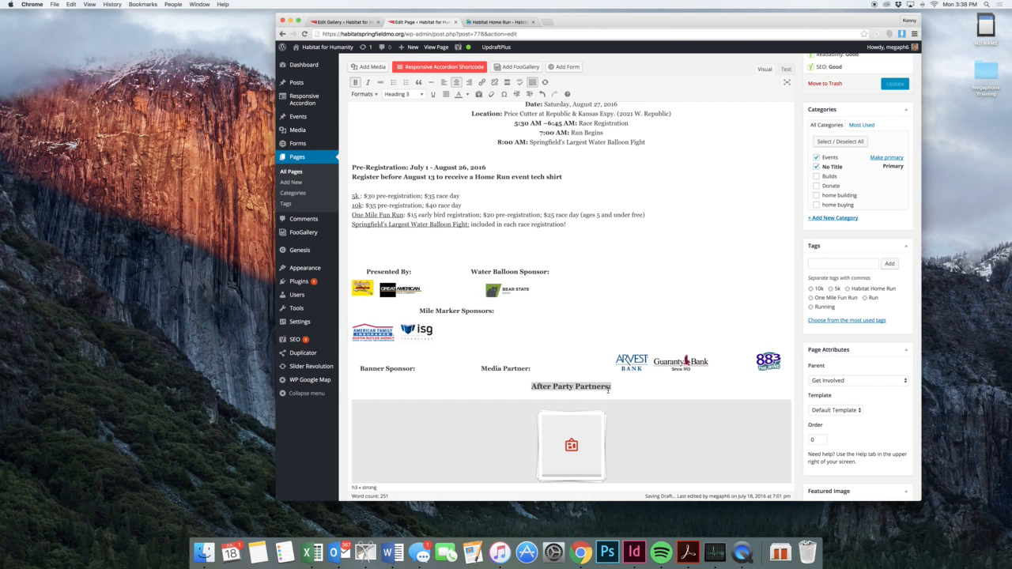
pyautogui.click(598, 387)
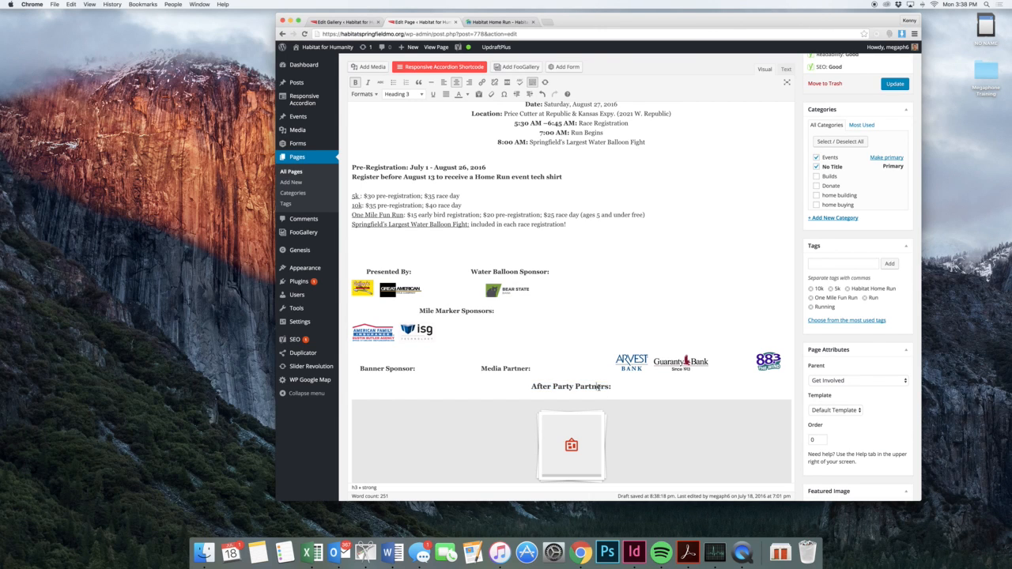
pyautogui.scroll(-2, 567, 364)
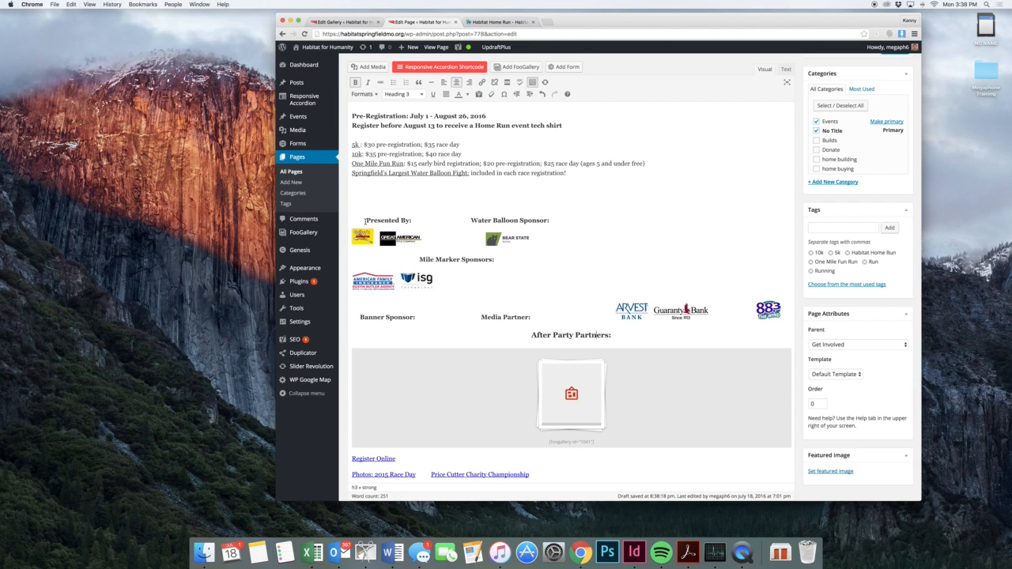
pyautogui.tripleClick(367, 221)
pyautogui.click(405, 222)
pyautogui.moveTo(337, 235)
pyautogui.scroll(-3, 547, 250)
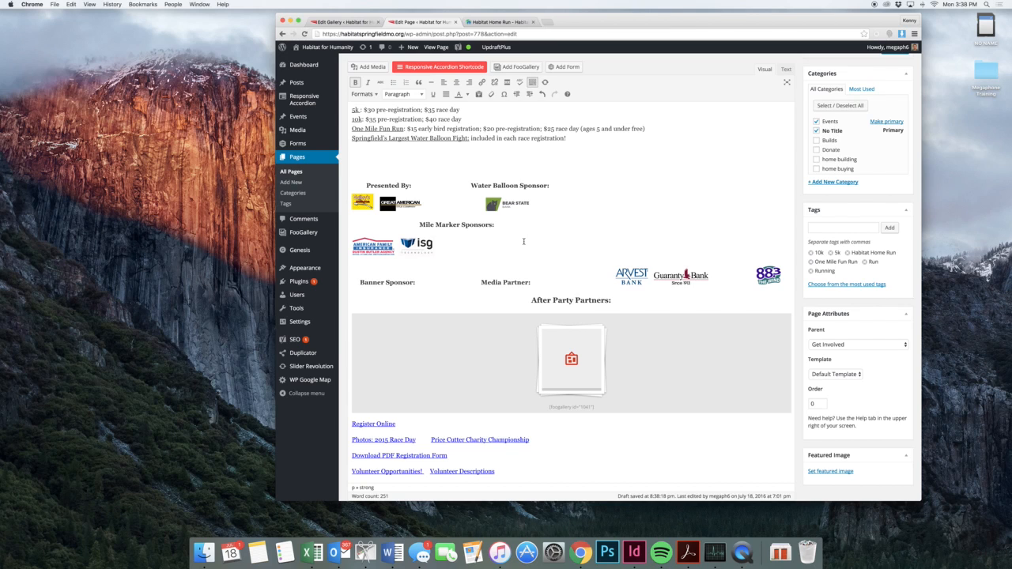
pyautogui.scroll(-3, 523, 241)
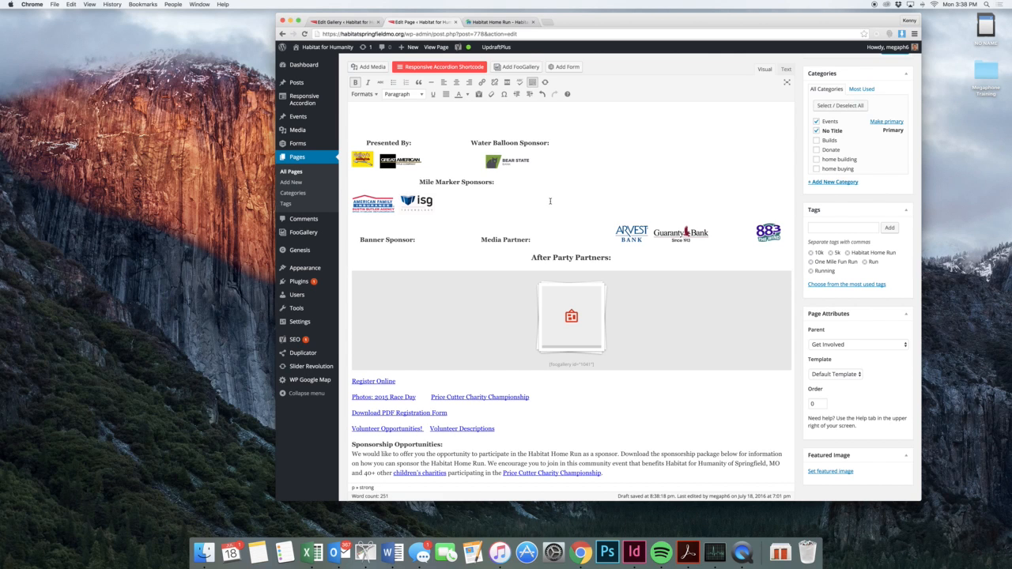
pyautogui.scroll(-2, 550, 201)
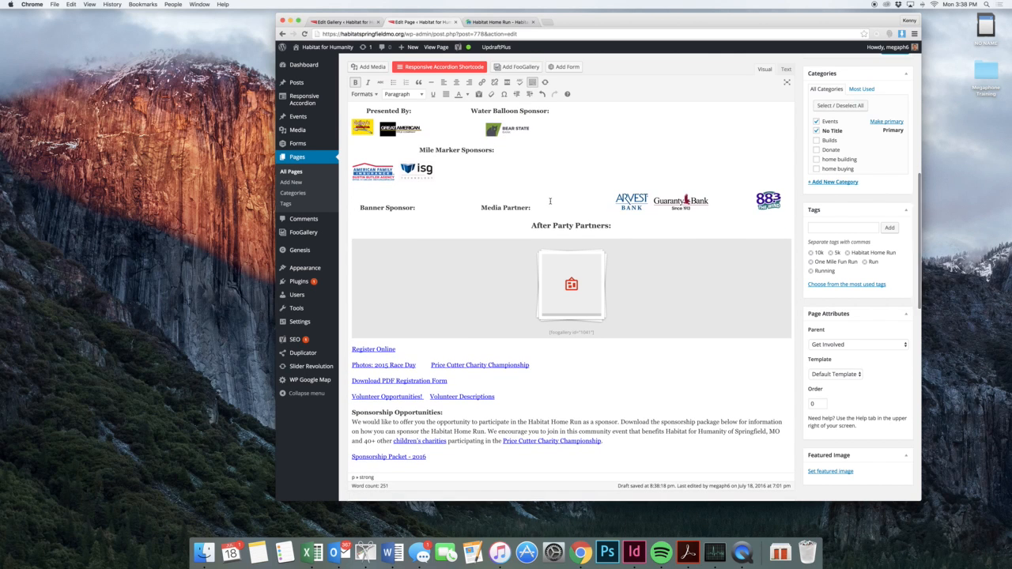
# Update the Habitat Home Run page and close its preview.
pyautogui.scroll(4, 551, 201)
pyautogui.scroll(5, 550, 200)
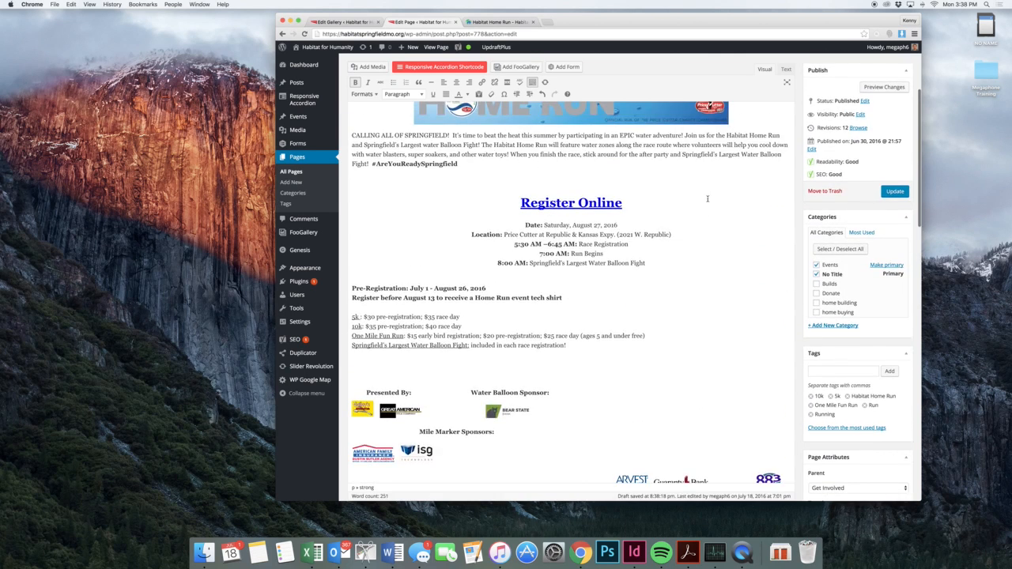
pyautogui.click(904, 193)
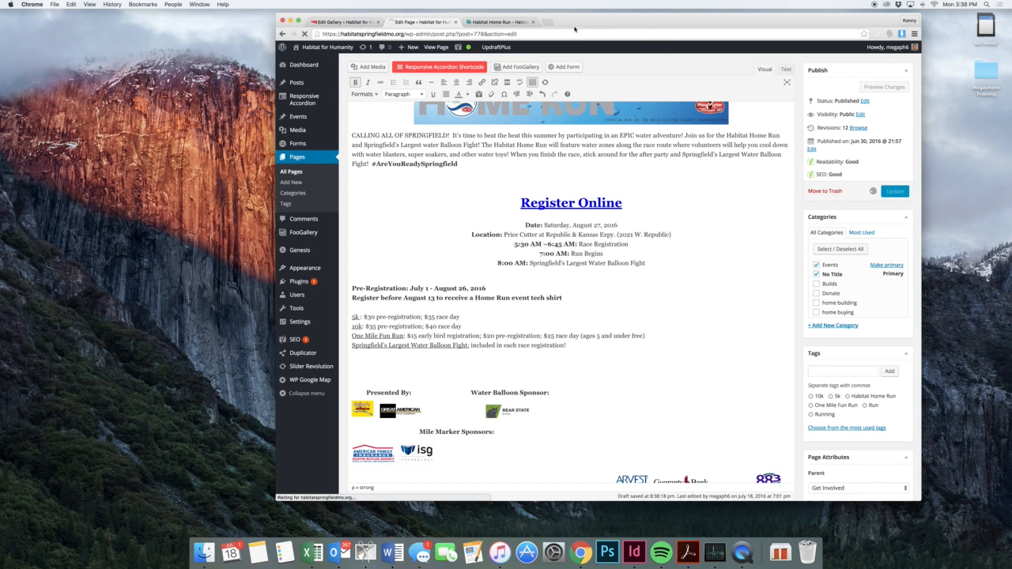
pyautogui.click(532, 22)
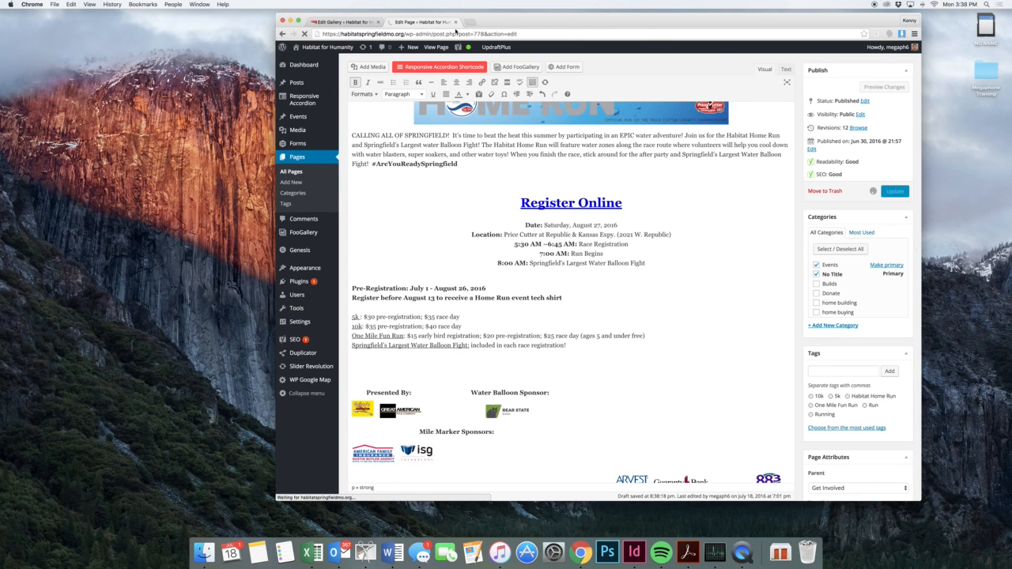
# Move the old "After Party Partners" gallery to the trash and delete it permanently.
pyautogui.click(340, 22)
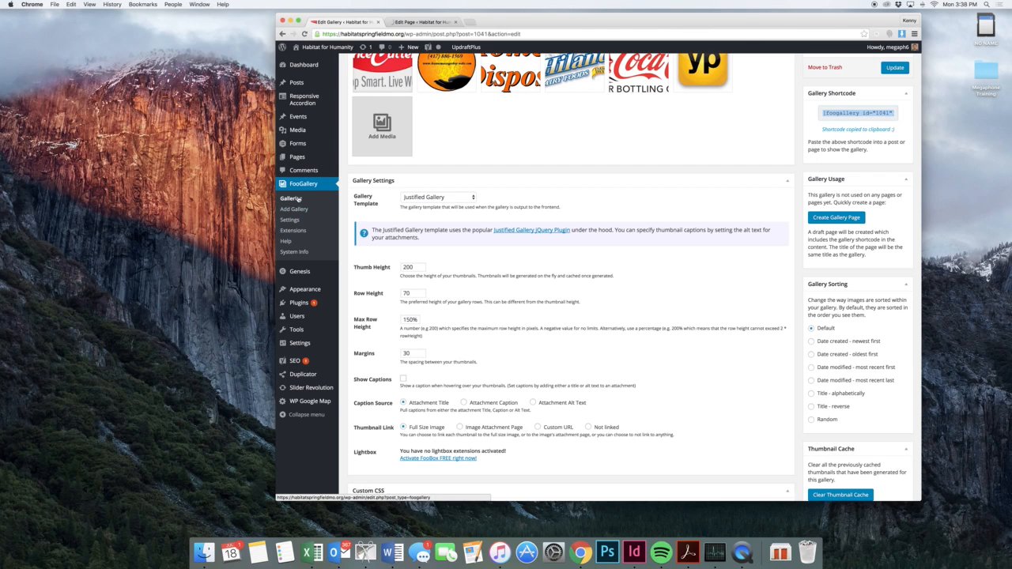
pyautogui.click(298, 199)
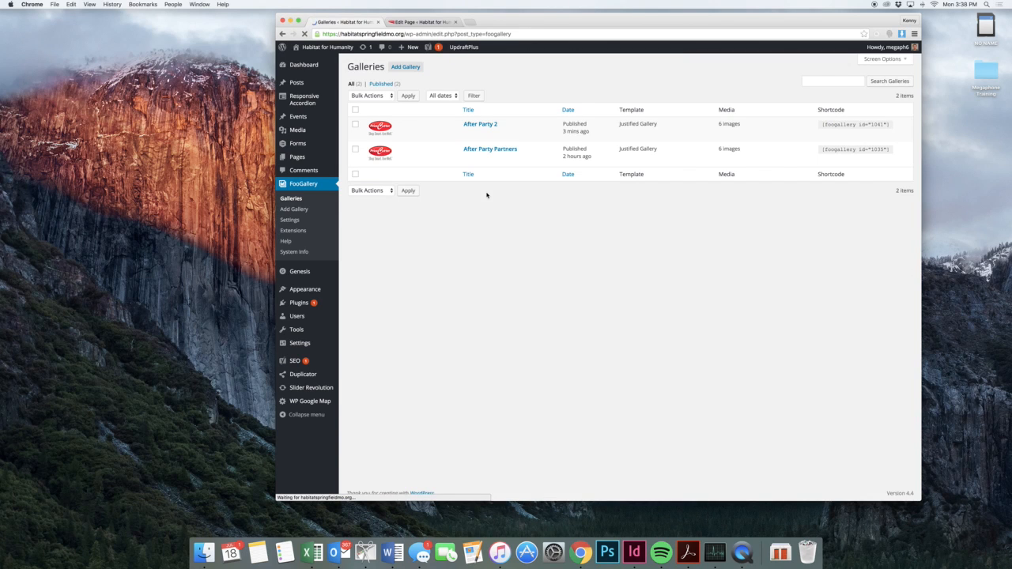
pyautogui.moveTo(459, 150)
pyautogui.click(514, 159)
pyautogui.click(415, 106)
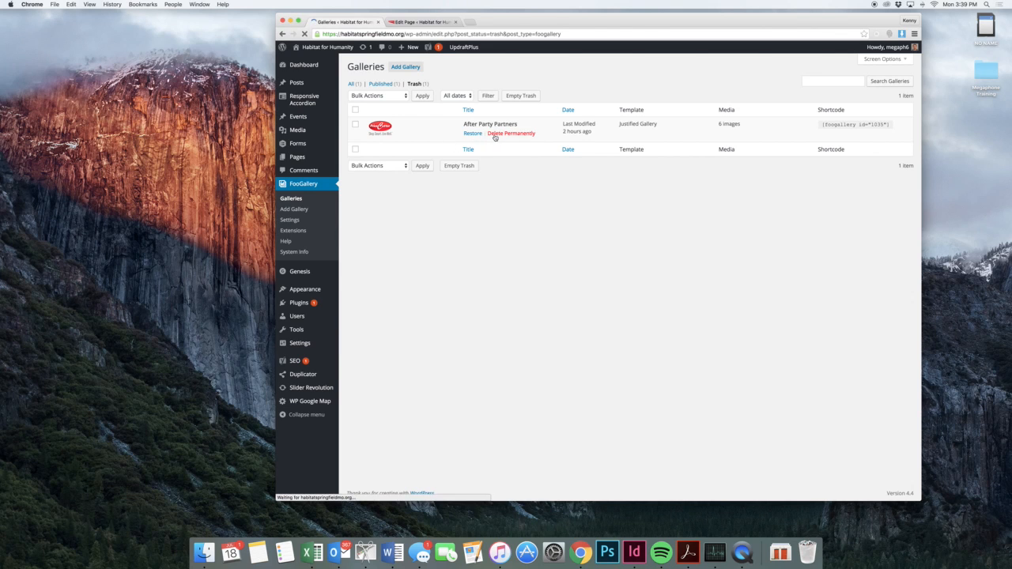
pyautogui.click(495, 135)
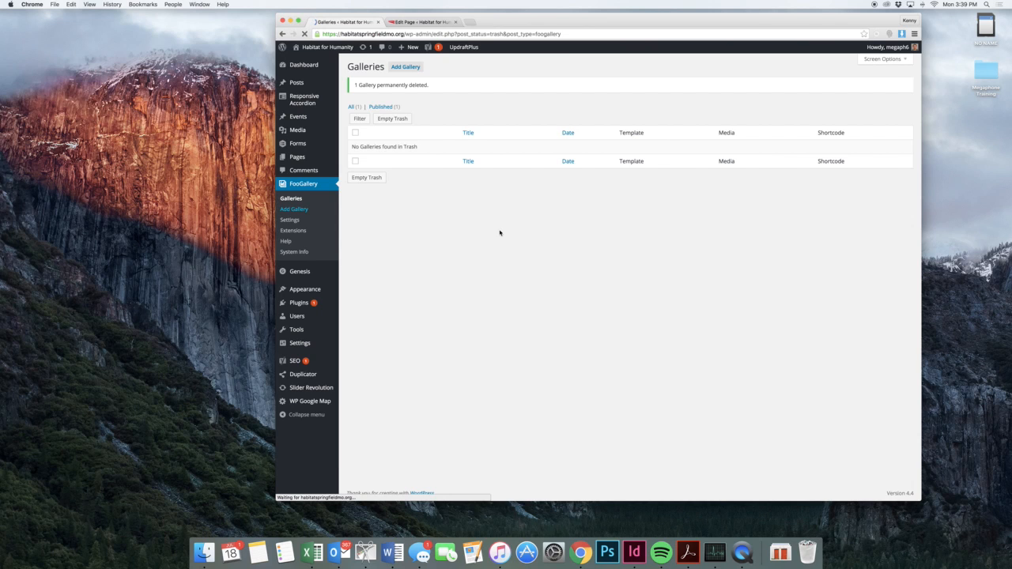
# View the gallery templates available for a new gallery, keeping Responsive Image Gallery selected.
pyautogui.scroll(-3, 500, 232)
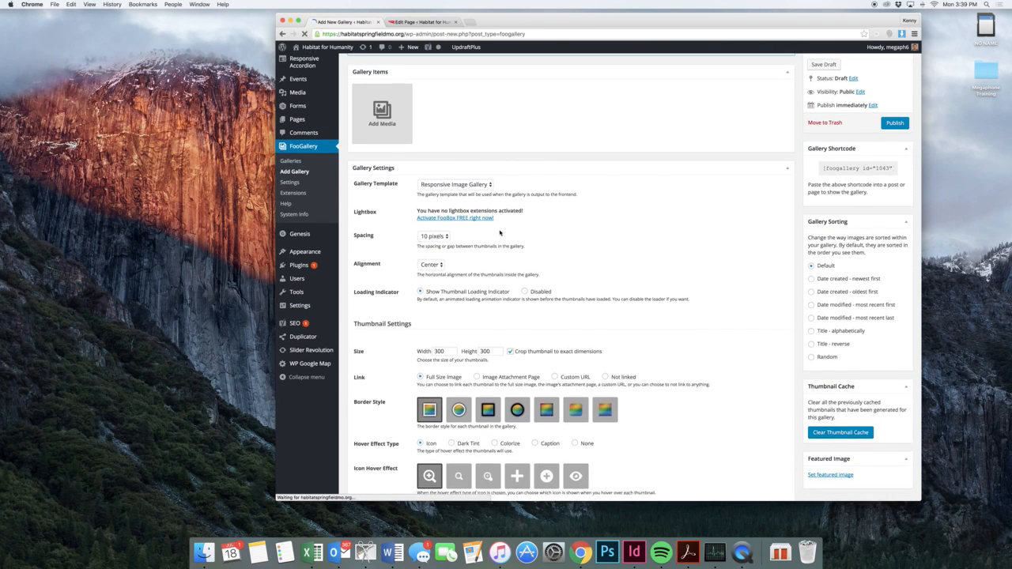
pyautogui.click(467, 174)
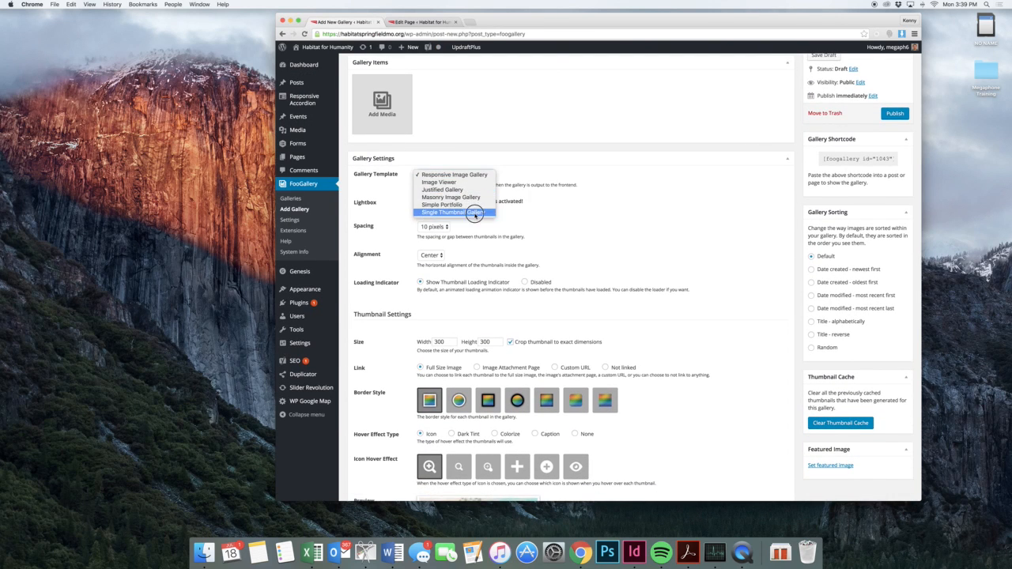
pyautogui.click(528, 188)
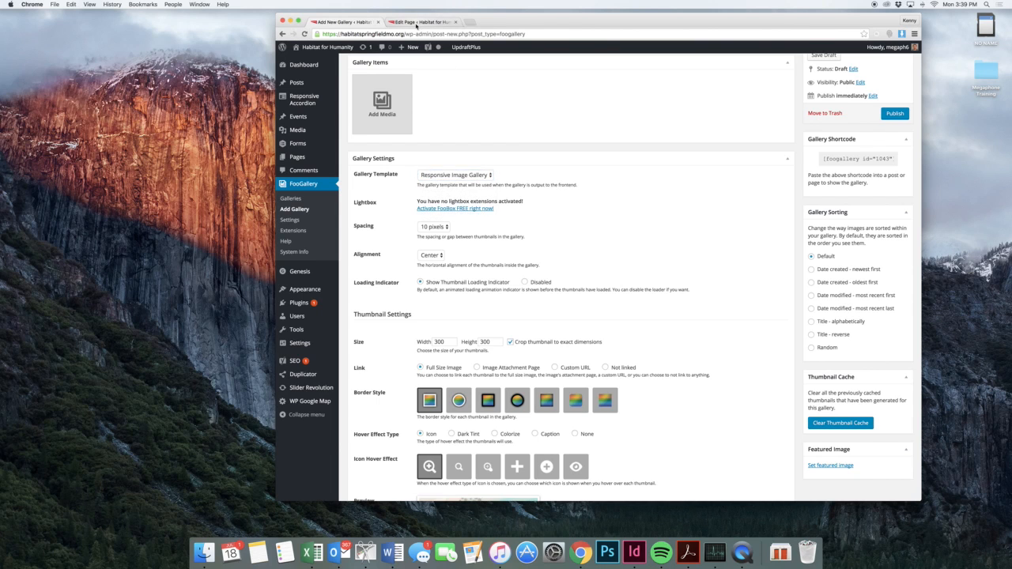
# Preview the Habitat Home Run page, test the Hometown Disposal logo's link in the gallery, and return to the page editor.
pyautogui.click(416, 23)
pyautogui.click(895, 124)
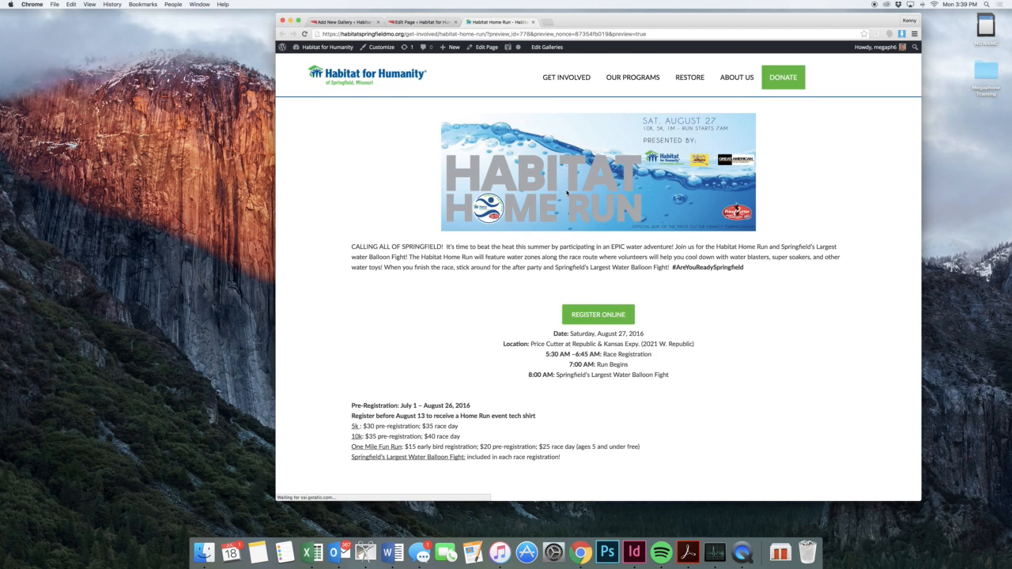
pyautogui.scroll(-15, 566, 193)
pyautogui.scroll(-1, 567, 193)
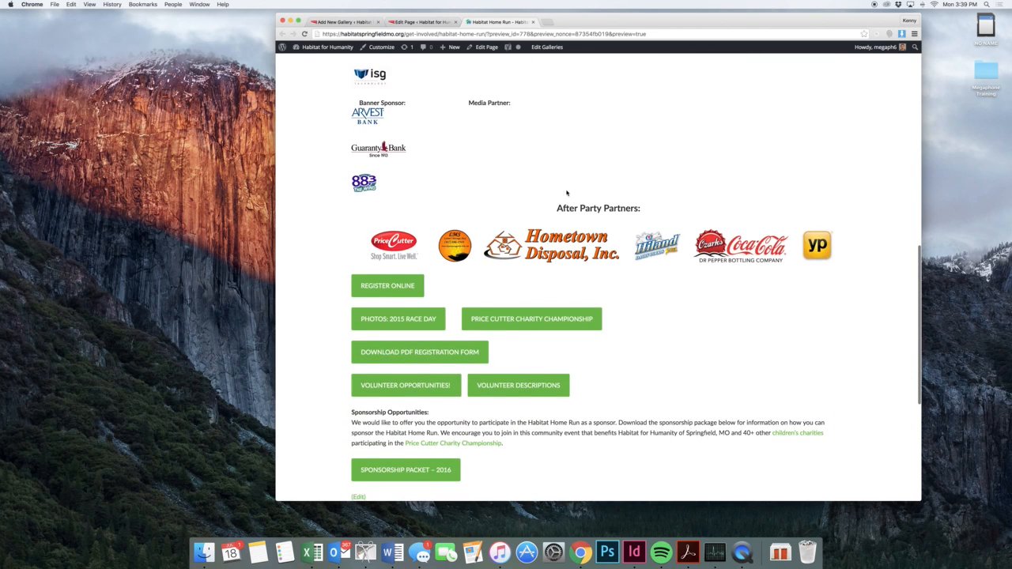
pyautogui.click(561, 240)
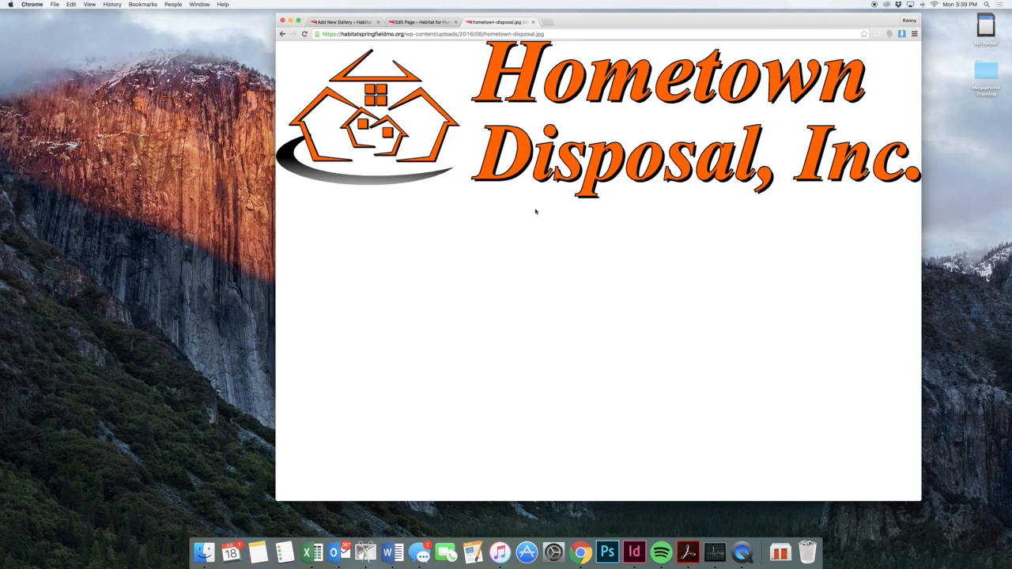
pyautogui.click(283, 34)
pyautogui.click(434, 22)
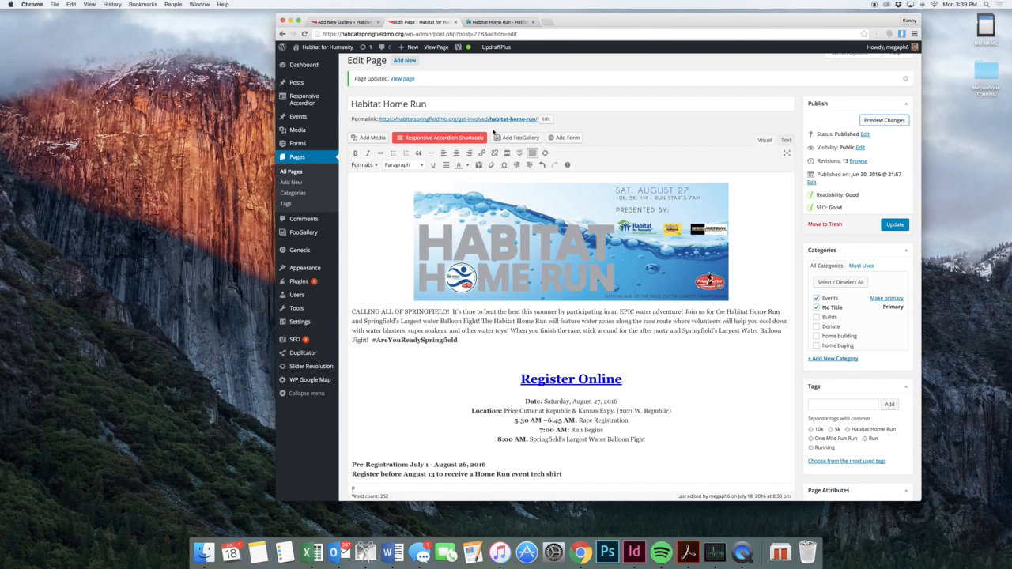